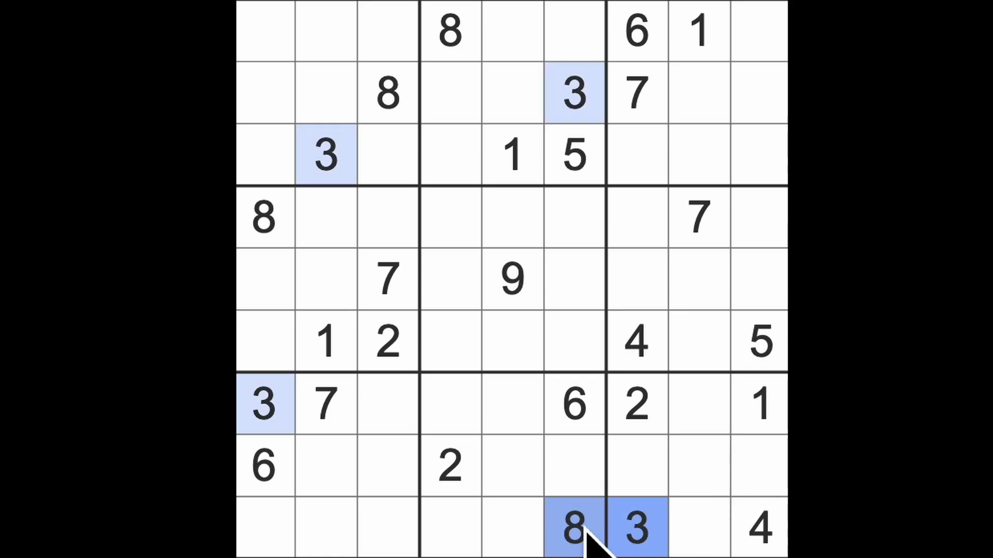
Step: Place 3s in row 8 column 5 and row 4 column 3
drag(264, 403, 512, 420)
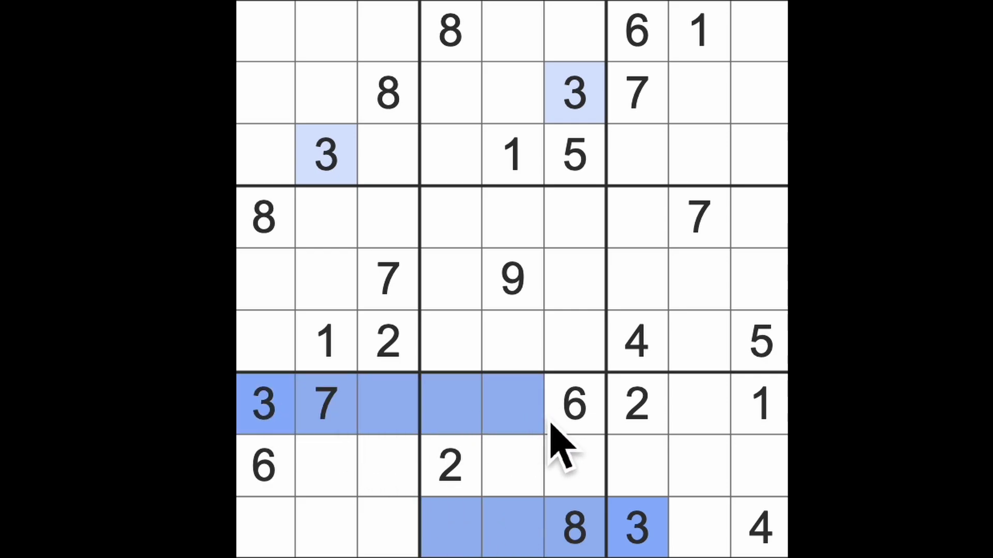
drag(575, 94, 574, 528)
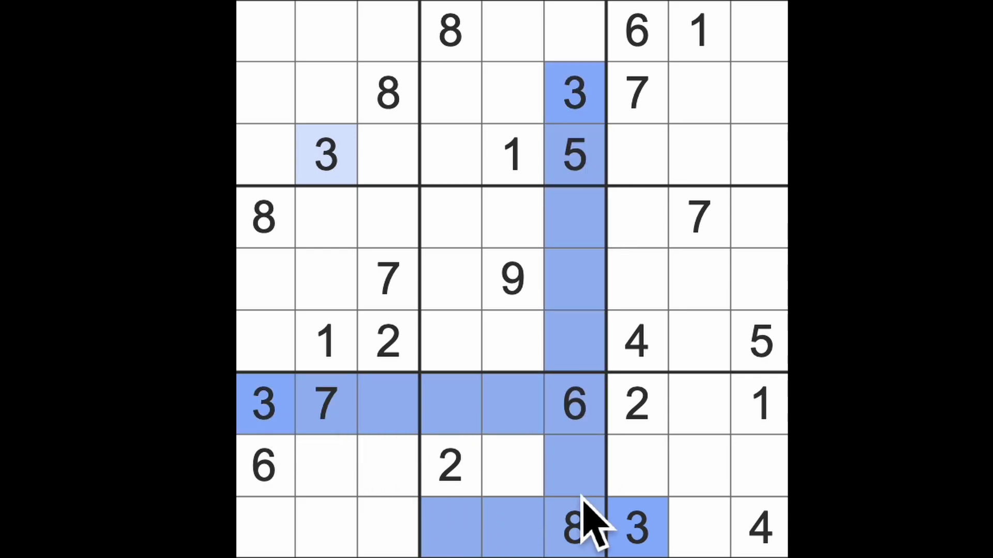
click(536, 481)
text(3)
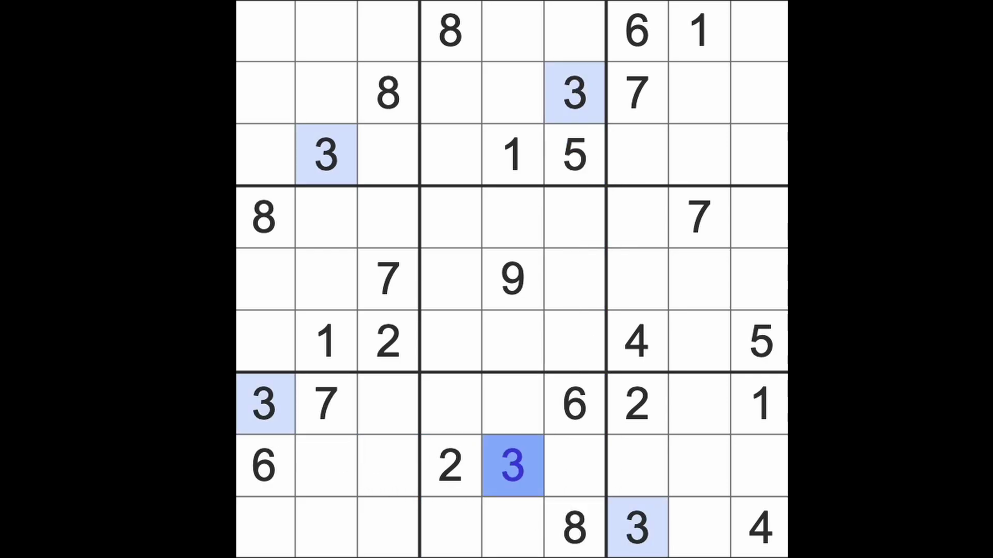
mouse_move(264, 404)
mouse_down()
mouse_move(275, 342)
mouse_move(267, 279)
mouse_up()
drag(330, 213, 334, 283)
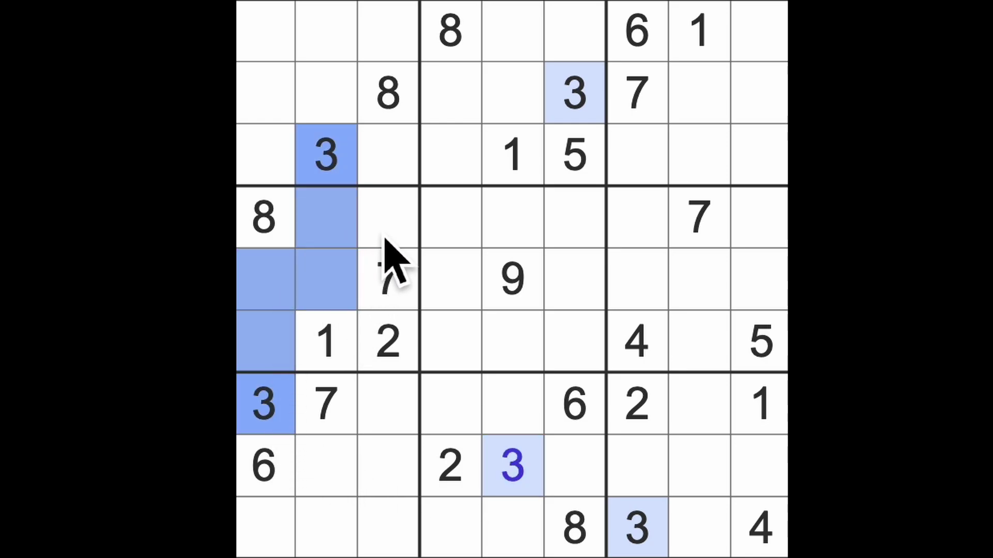
click(387, 217)
text(3)
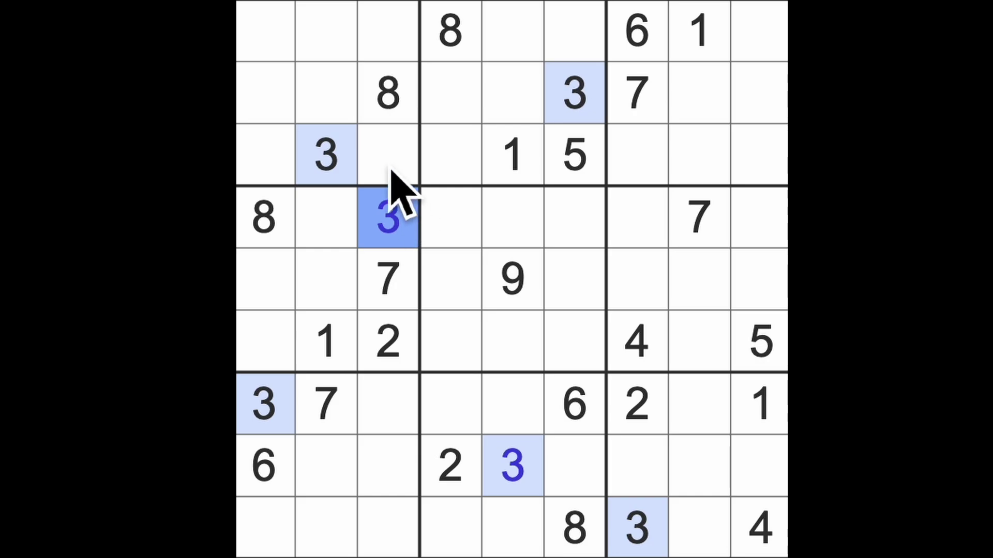
Step: Check rows 2 and 3, then place a 3 in row 1 column 9
drag(326, 156, 760, 156)
drag(574, 94, 761, 93)
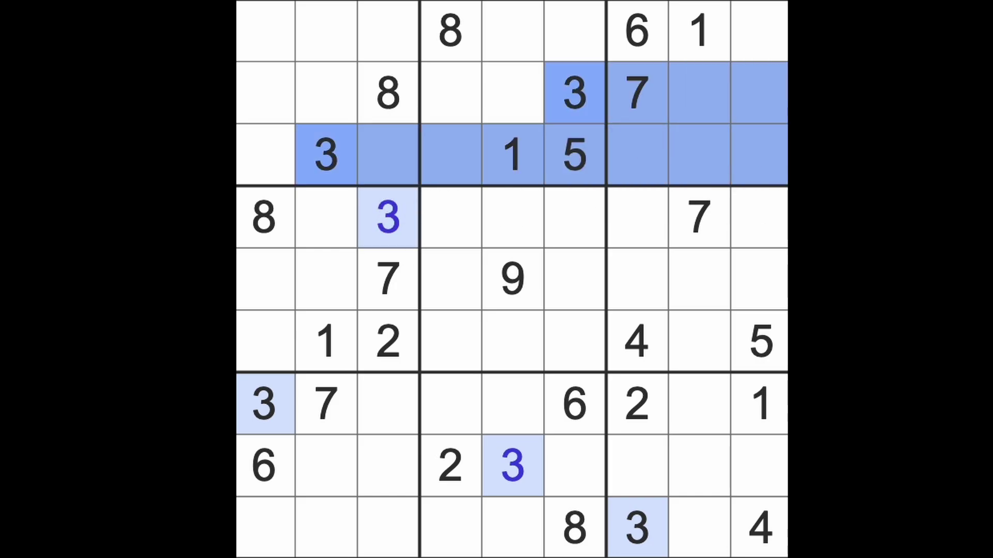
click(760, 31)
text(3)
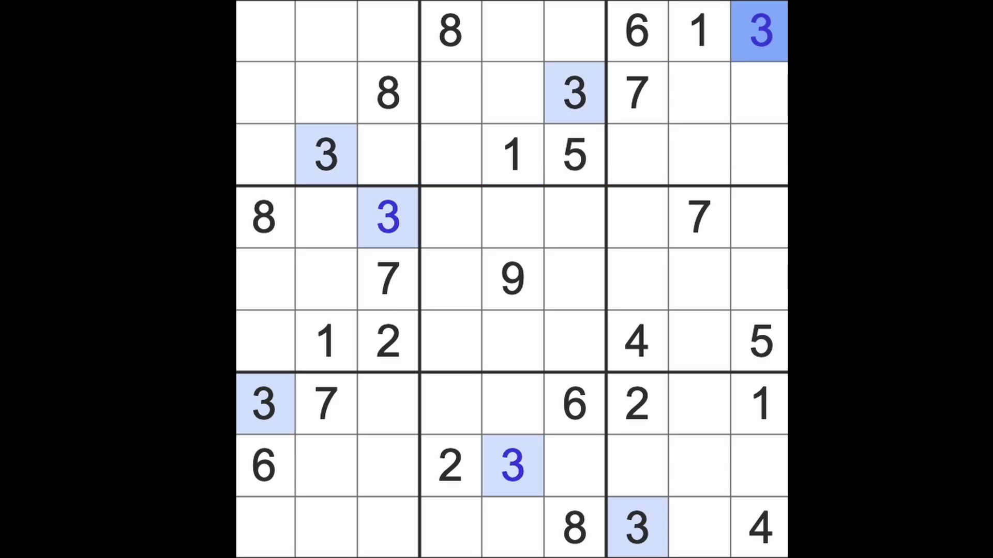
Step: Mark candidate 3 cells in columns 8 and 4, then clear all markings
drag(698, 279, 698, 345)
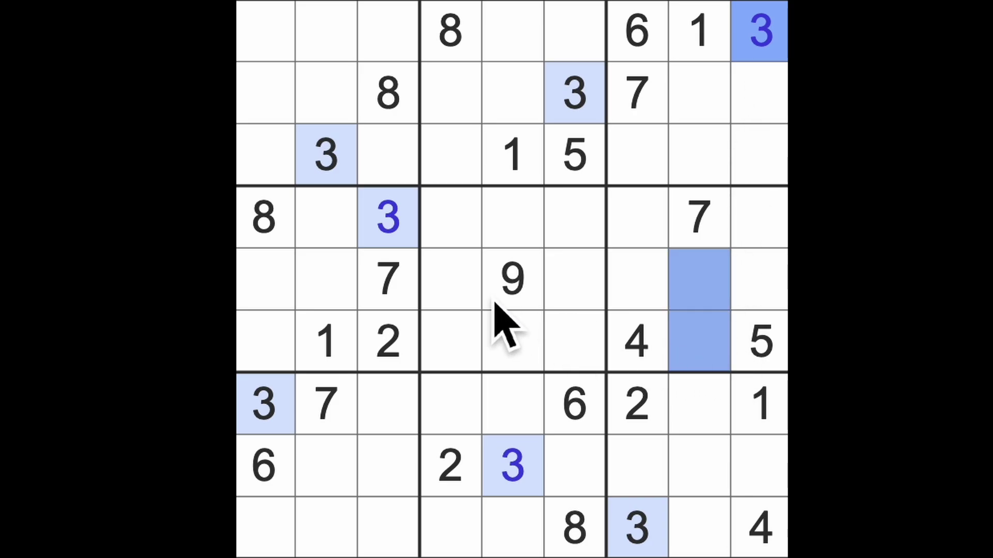
ctrl+click(466, 291)
ctrl+click(466, 350)
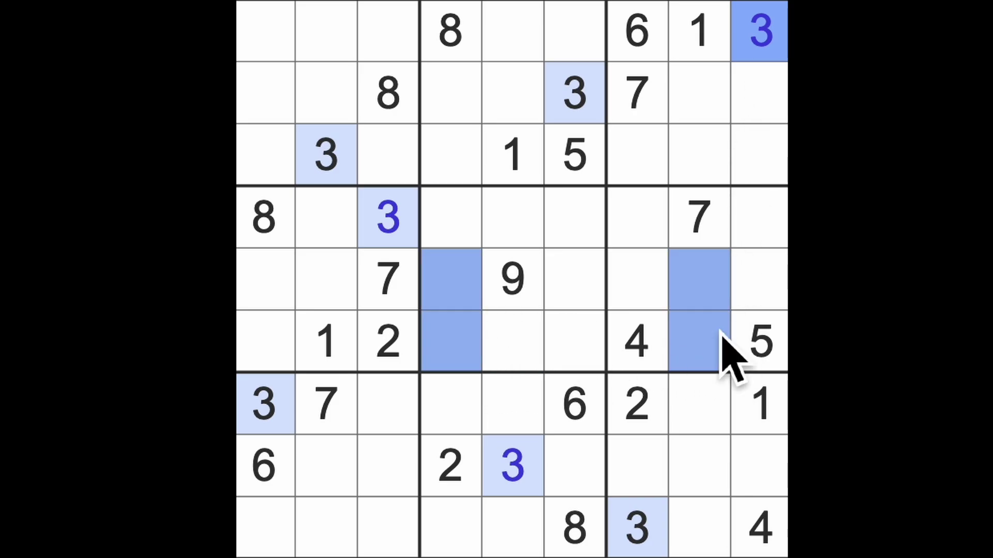
key(Escape)
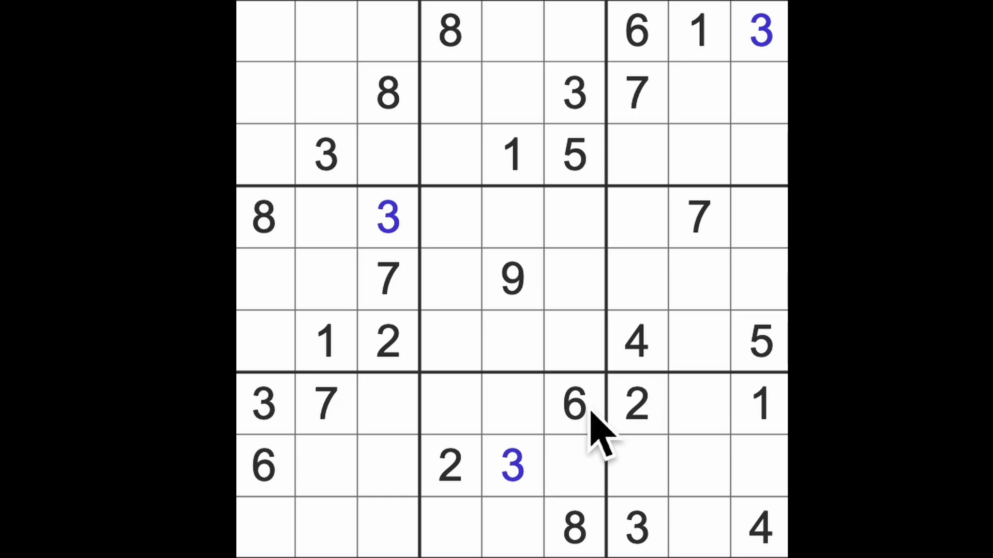
Step: Place a 6 in row 9 column 8 and mark 6 candidates in columns 9 and 2
click(574, 405)
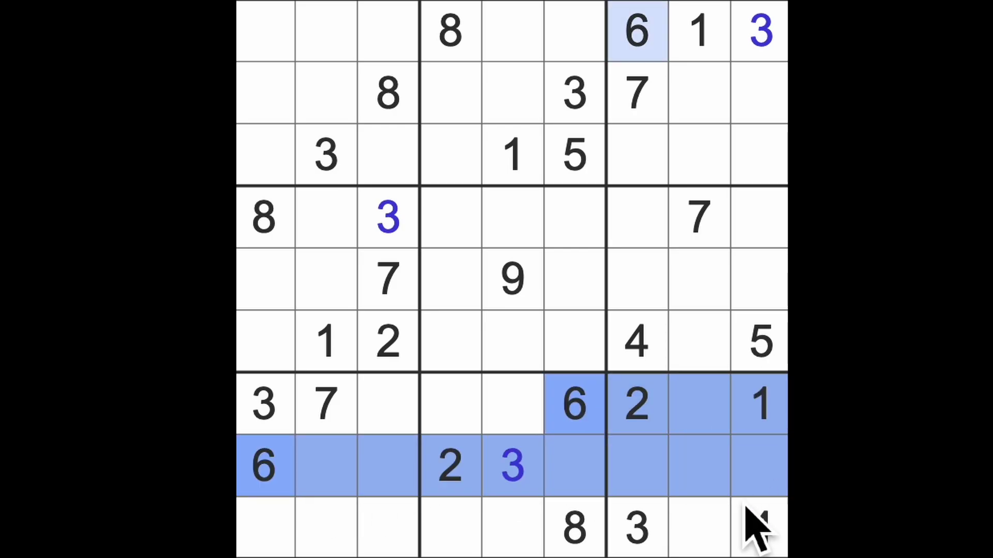
click(721, 534)
text(6)
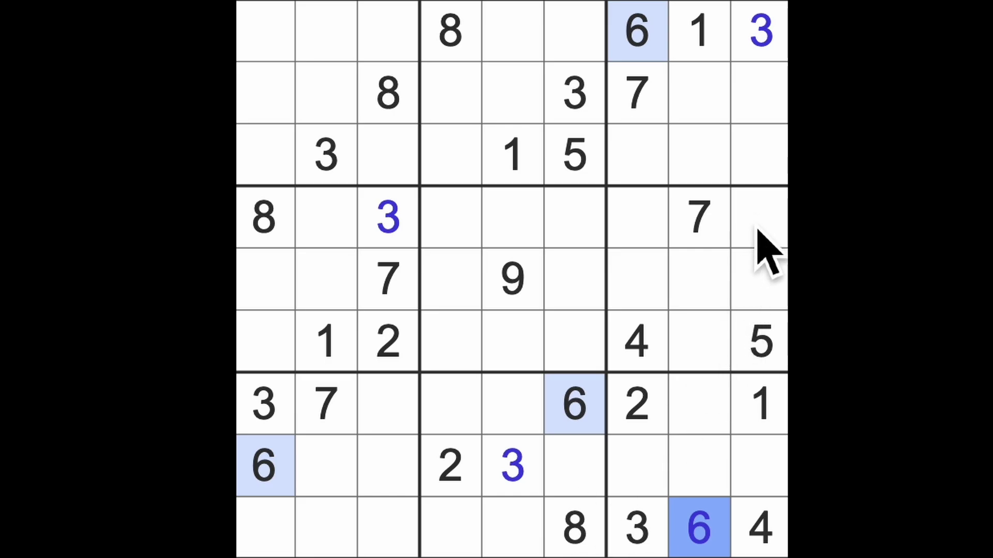
drag(760, 221, 760, 280)
drag(330, 233, 338, 291)
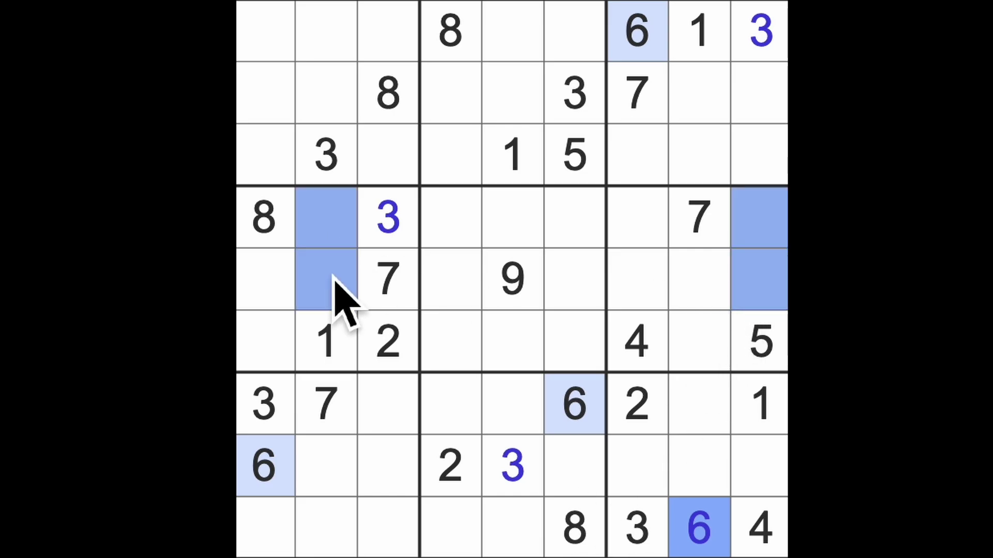
Step: Check columns 1 and 2 for 6s, then place a 6 in row 3 column 3
drag(267, 496, 298, 50)
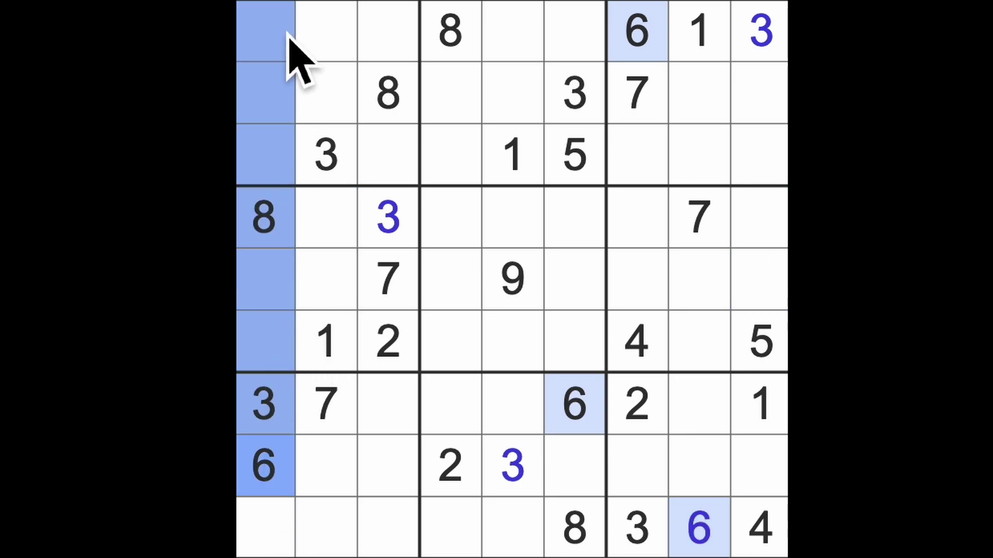
drag(326, 280, 333, 15)
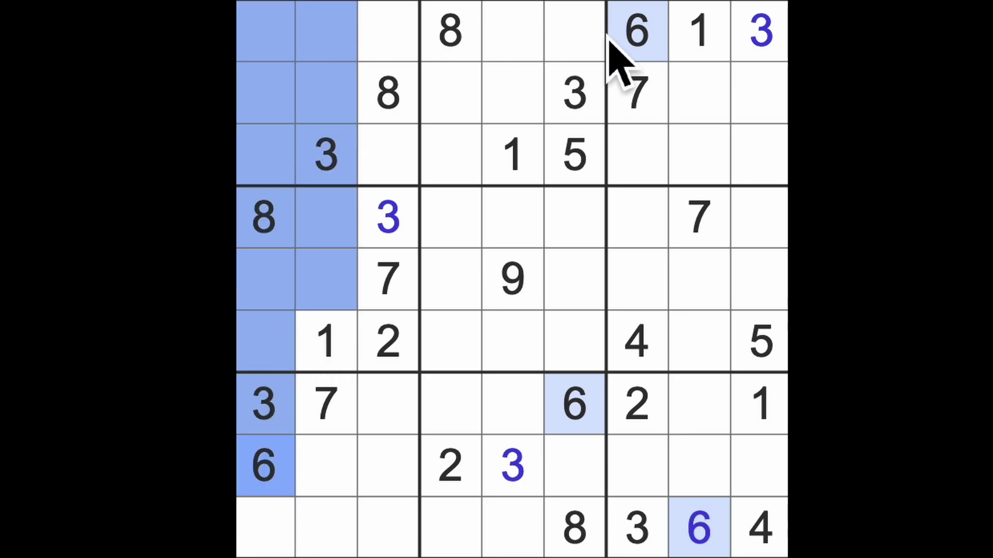
click(396, 159)
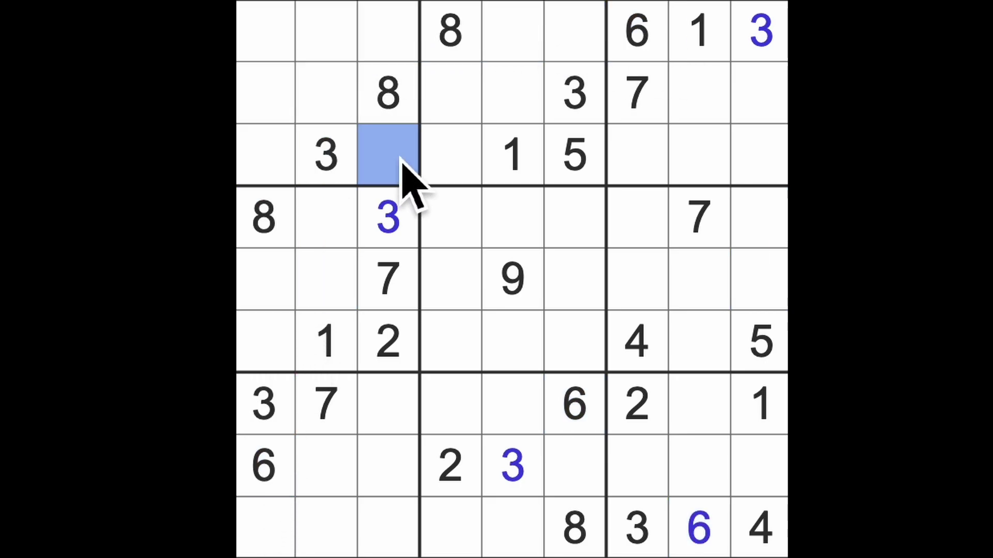
text(6)
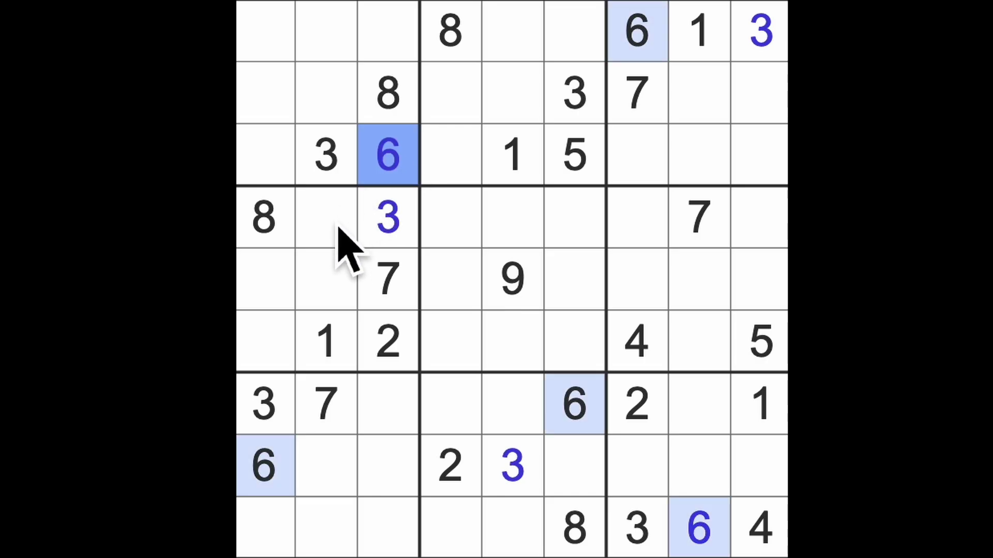
Step: Mark remaining 6 candidates in columns 2 and 9 and rows 6 and 2
drag(333, 233, 341, 307)
ctrl+drag(761, 225, 772, 294)
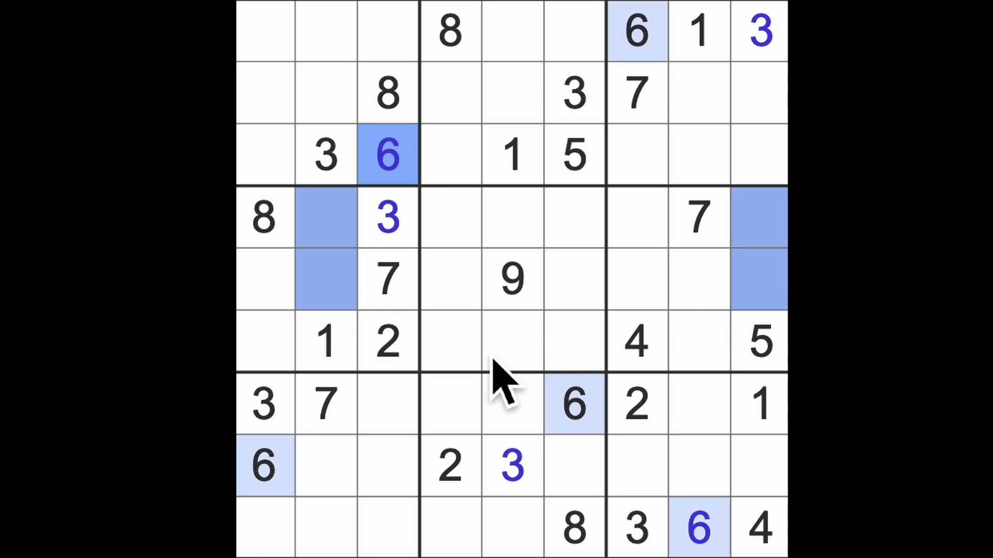
ctrl+drag(511, 342, 451, 341)
ctrl+drag(513, 93, 454, 93)
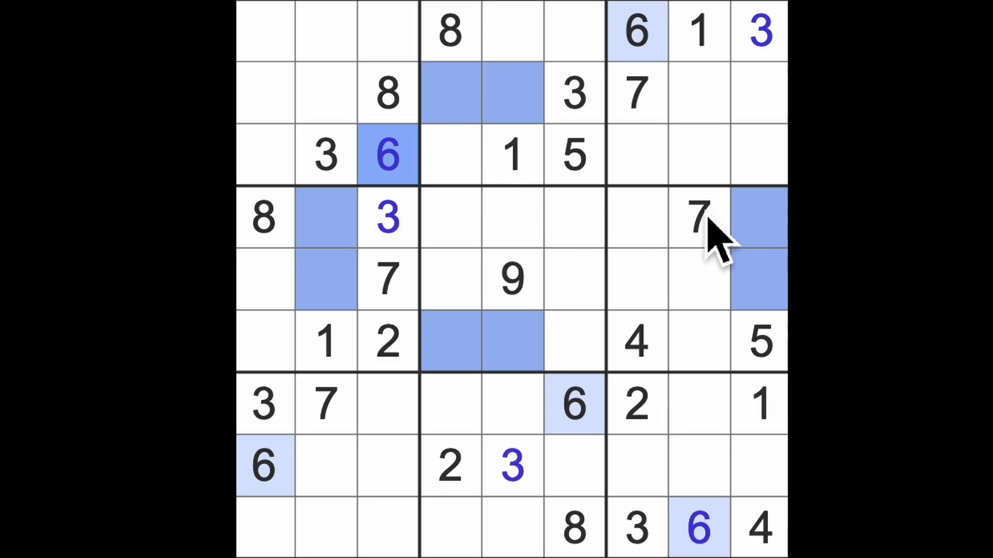
Step: Check columns 7 and 8 for 7s and place a 7 in row 8 column 9
drag(698, 221, 698, 465)
drag(636, 93, 637, 527)
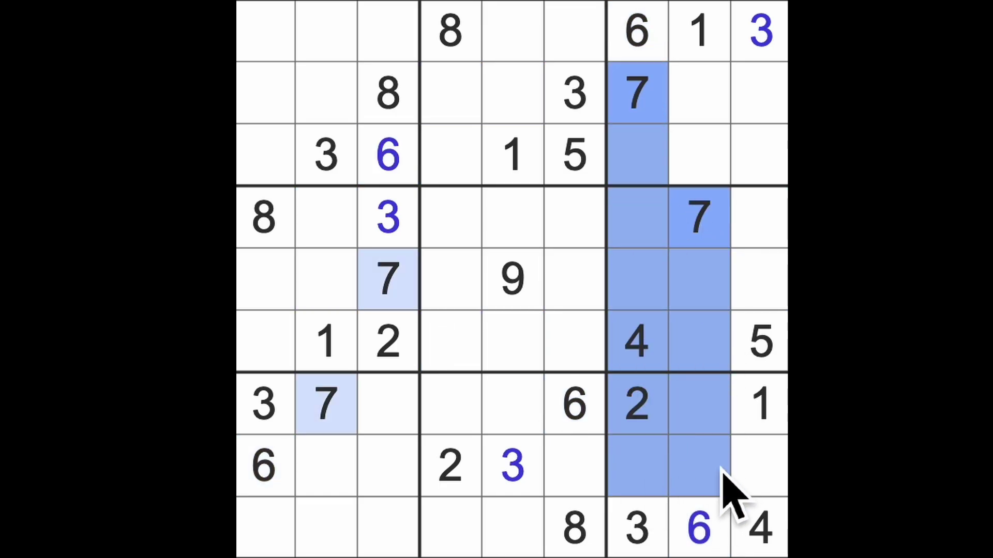
click(759, 466)
text(7)
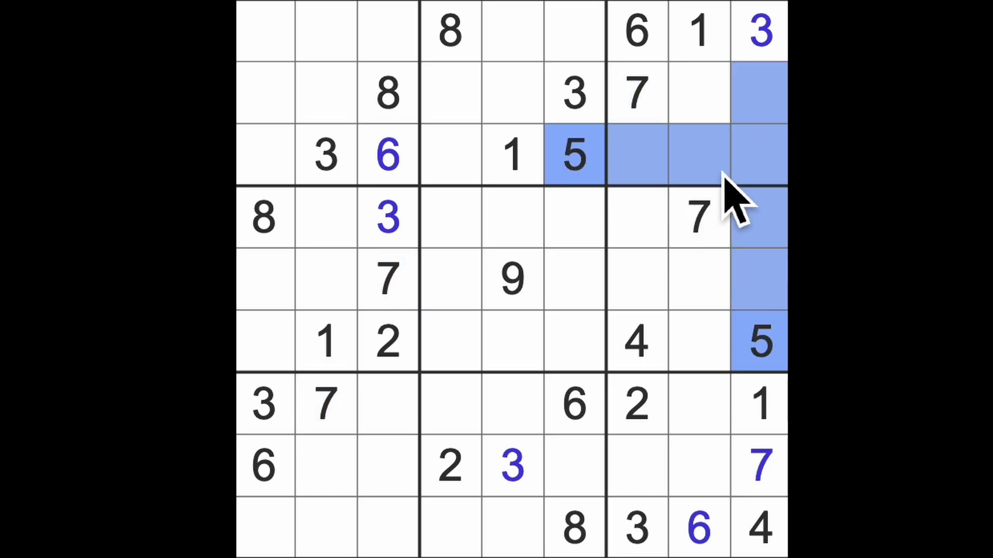
Step: Place 5s in row 2 column 8 and row 8 column 7
click(701, 94)
text(5)
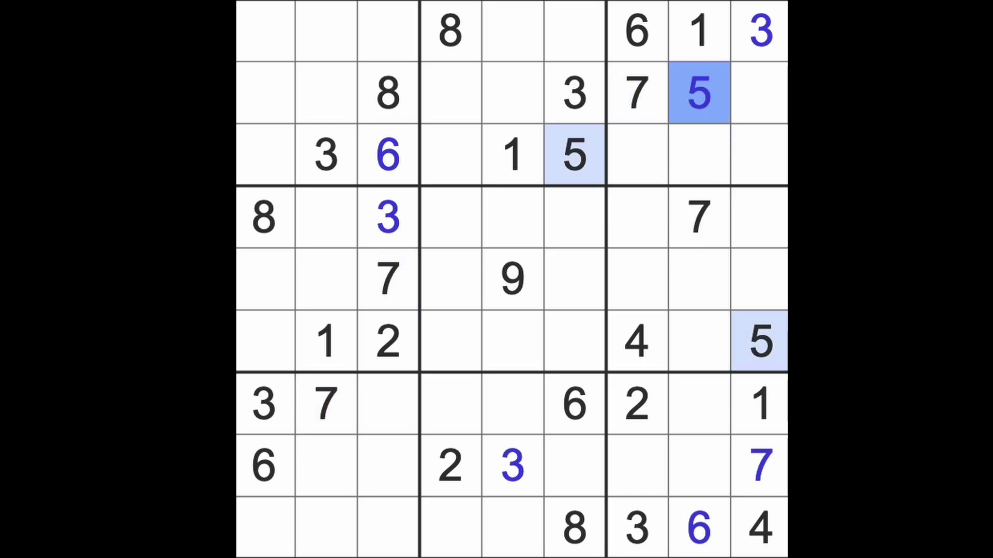
drag(700, 93, 701, 496)
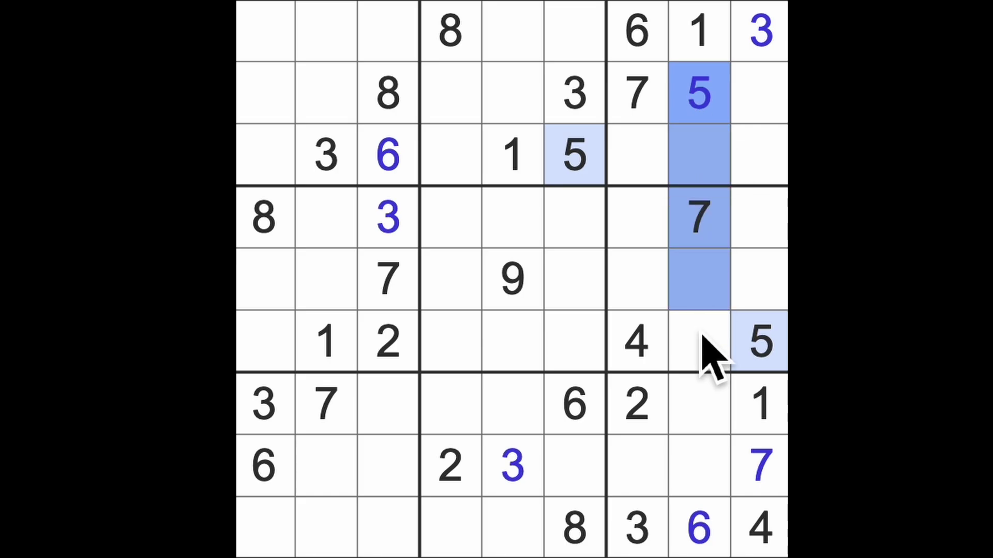
click(638, 465)
text(5)
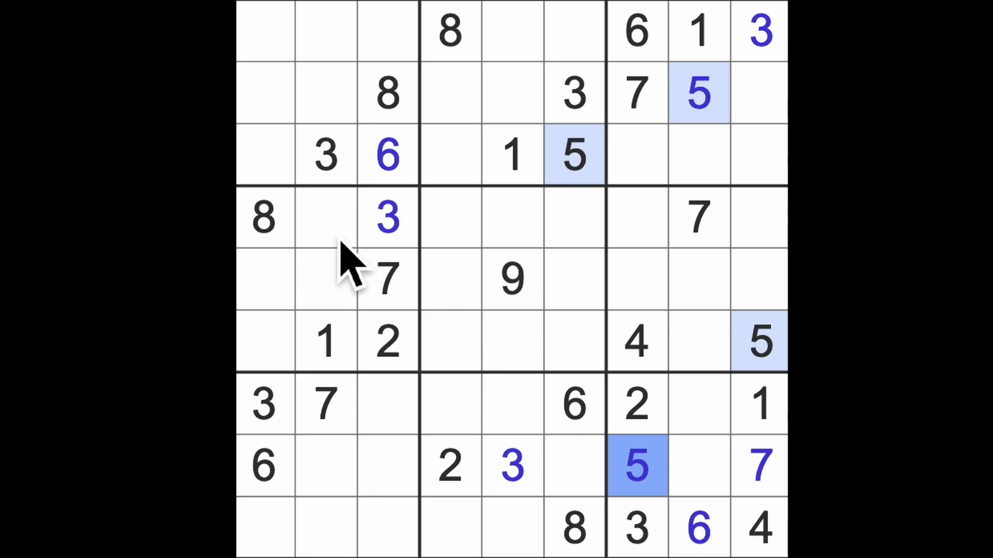
Step: Trace columns 1 and 3 and the bottom row, then place an 8 in row 8 column 2
drag(263, 225, 264, 536)
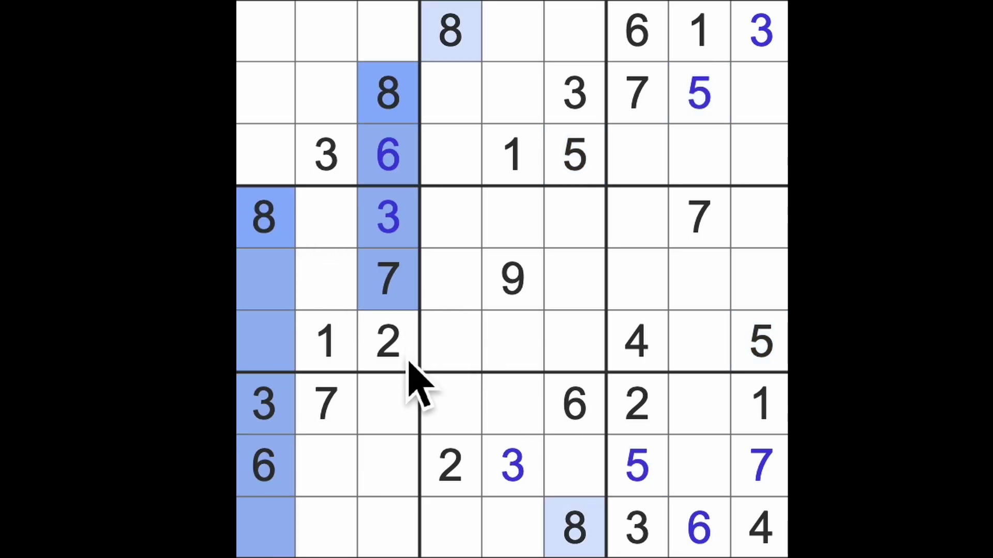
drag(388, 93, 389, 535)
ctrl+click(512, 528)
drag(496, 543, 326, 535)
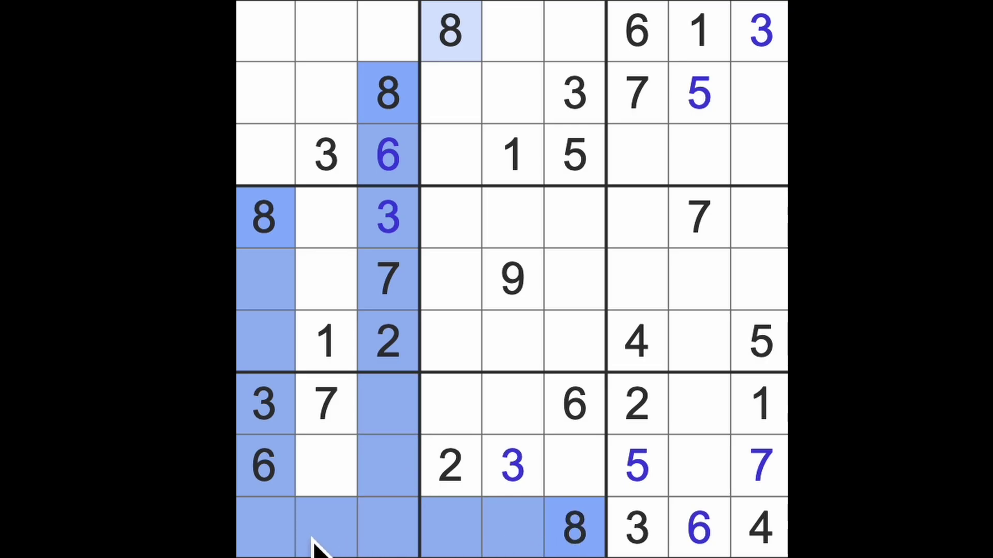
click(326, 466)
text(8)
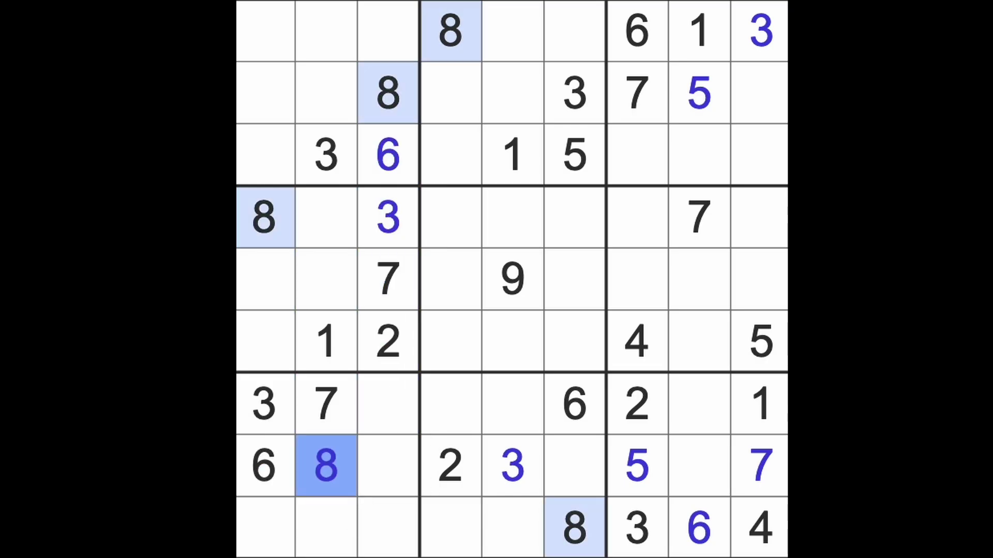
Step: Place an 8 in row 7 column 8 and a 9 in row 8 column 8
drag(365, 480, 698, 465)
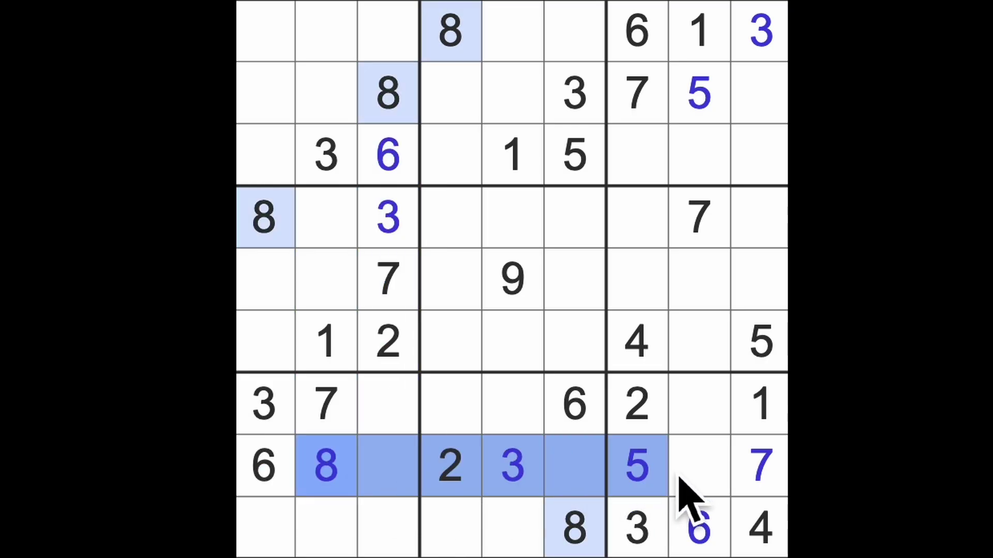
click(702, 407)
text(8)
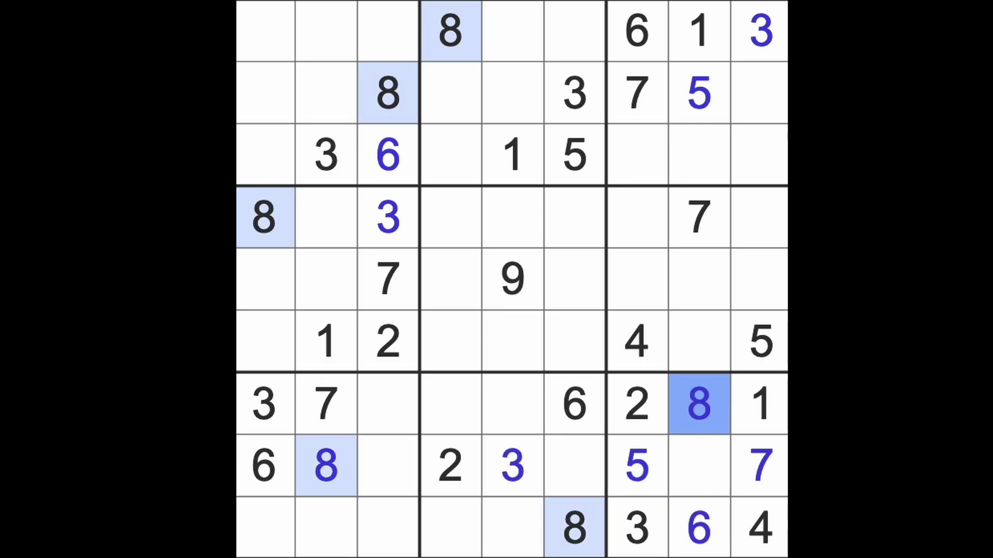
click(702, 465)
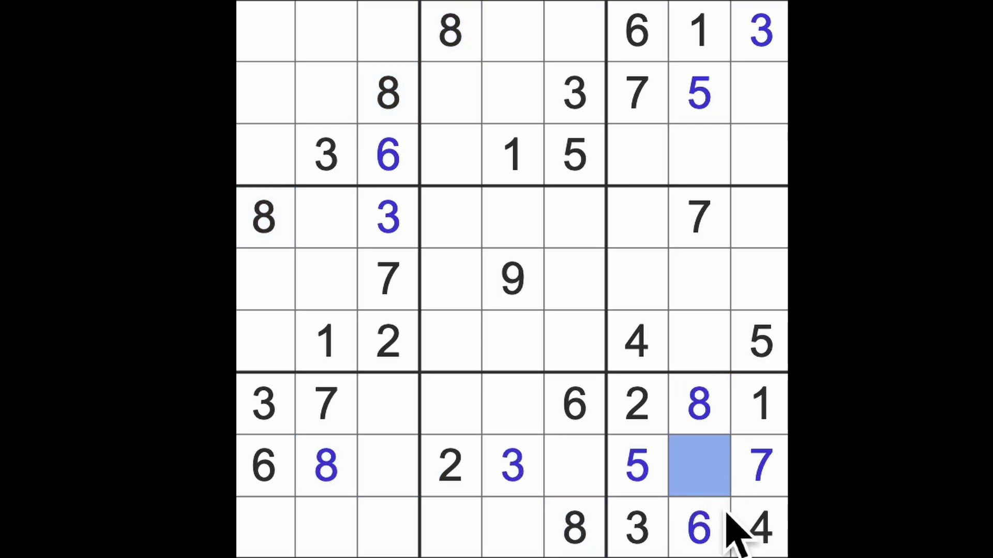
text(9)
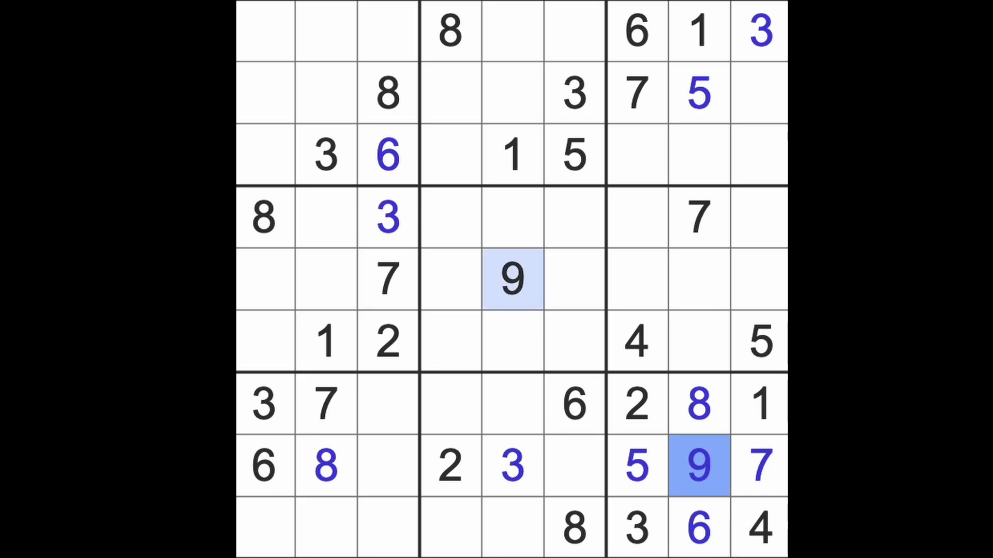
Step: Scan column 8 and rows 4-5 for 9s, then place a 9 in row 6 column 1
drag(700, 527, 700, 280)
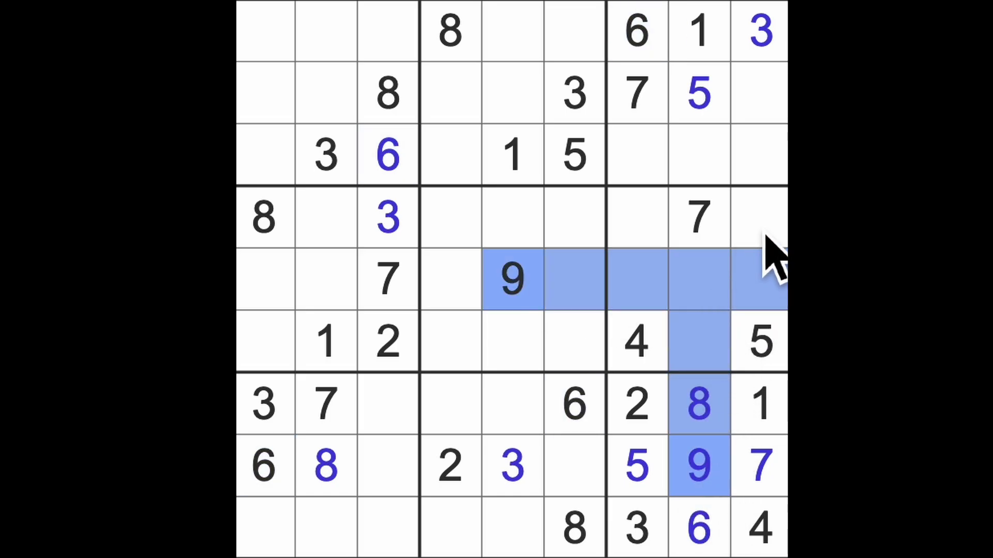
ctrl+click(760, 217)
ctrl+click(636, 217)
drag(590, 233, 263, 233)
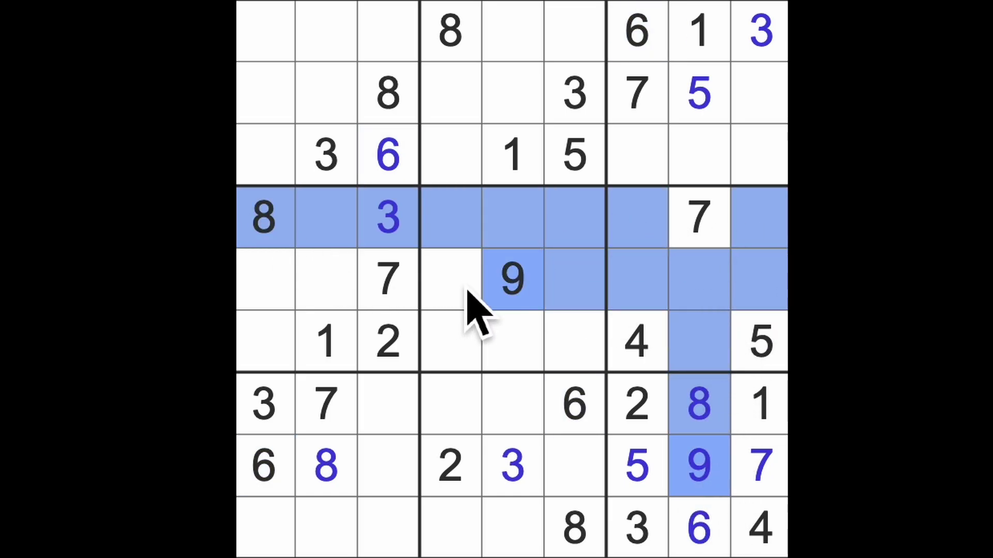
drag(474, 295, 264, 288)
click(265, 349)
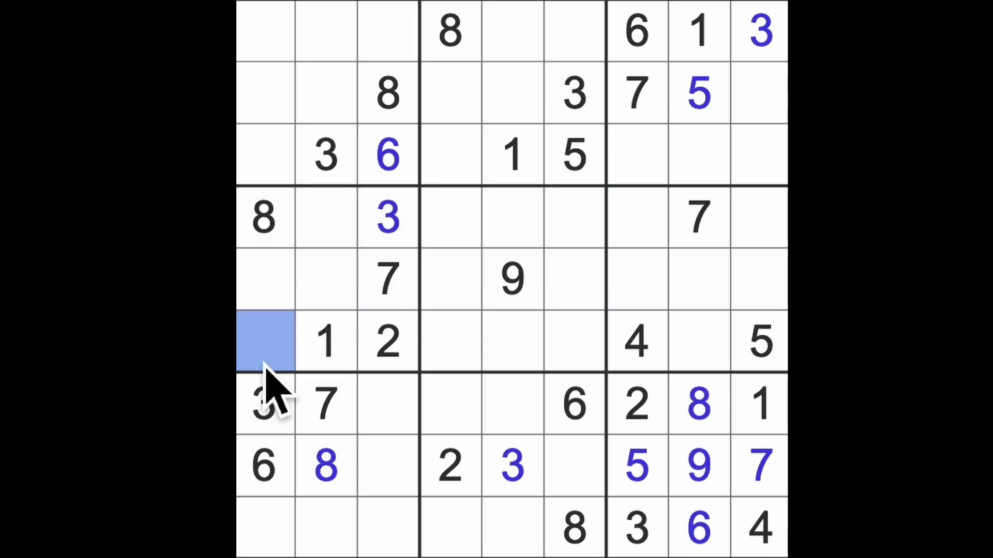
text(9)
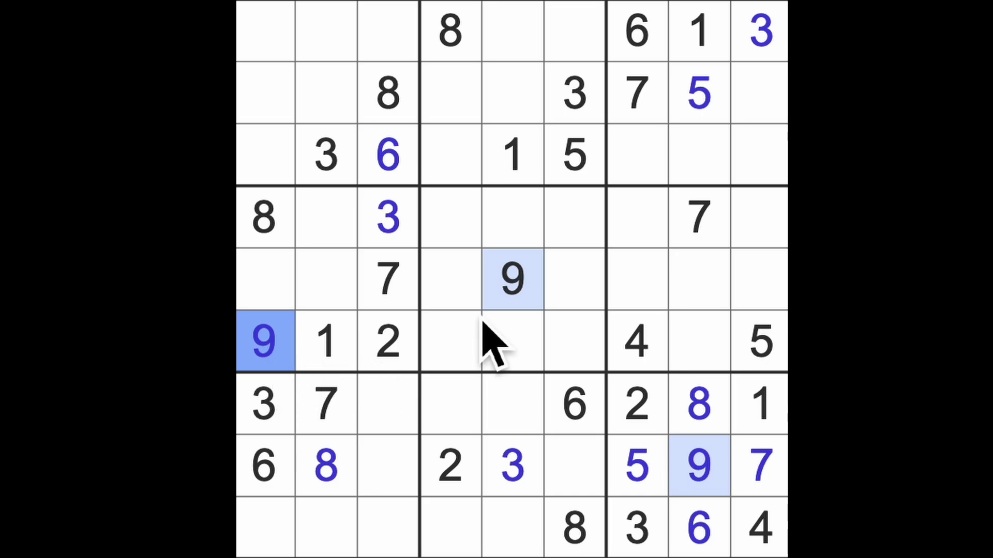
Step: Trace around the central 9 and place a 9 in row 1 column 6
click(513, 280)
drag(574, 221, 574, 341)
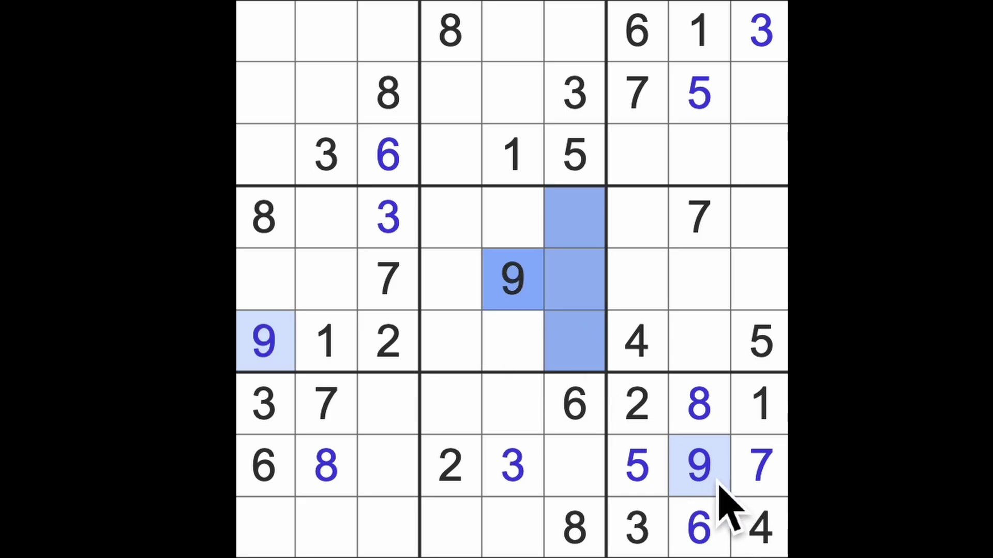
drag(698, 466, 573, 465)
click(574, 31)
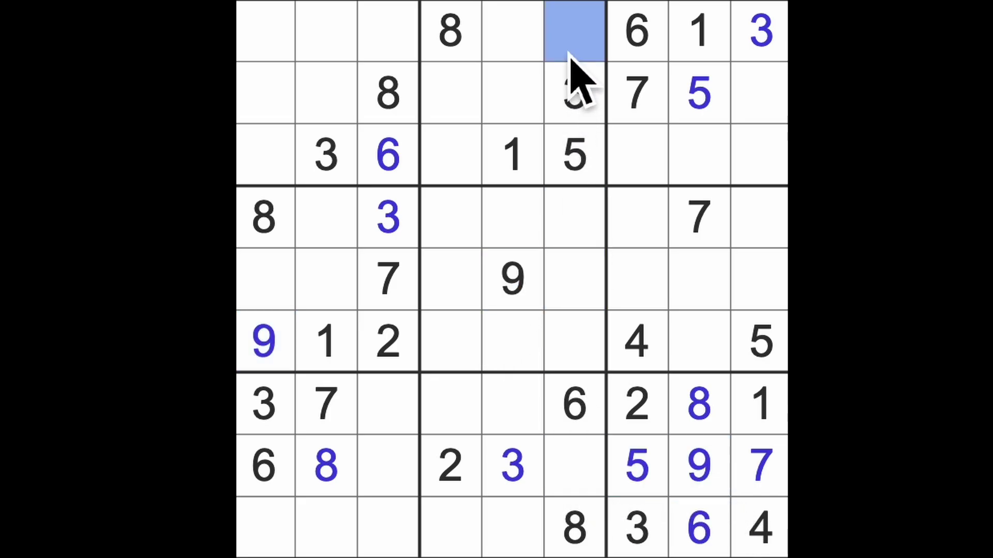
key(3)
key(9)
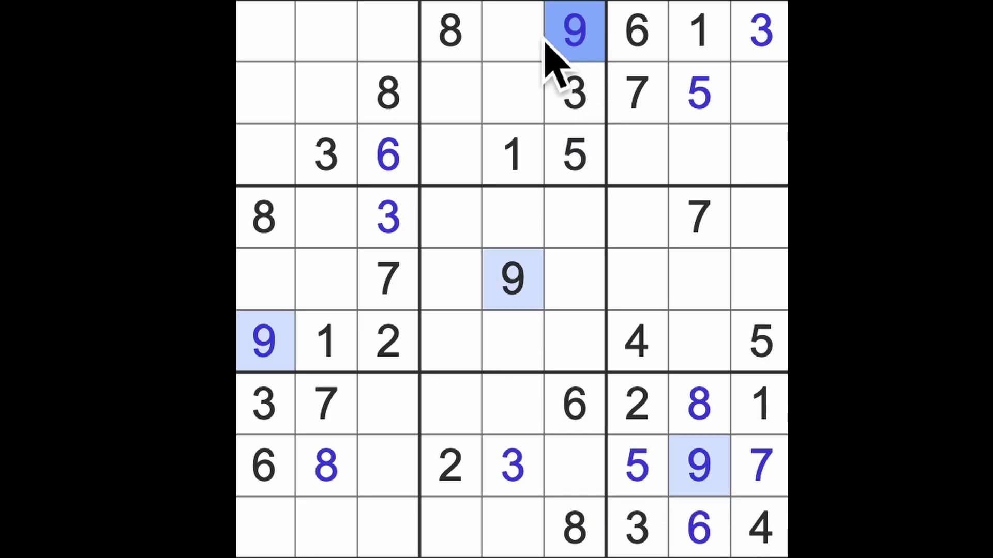
Step: Trace row 1 and column 1, then place a 9 in row 2 column 2
drag(574, 31, 264, 31)
drag(264, 342, 264, 93)
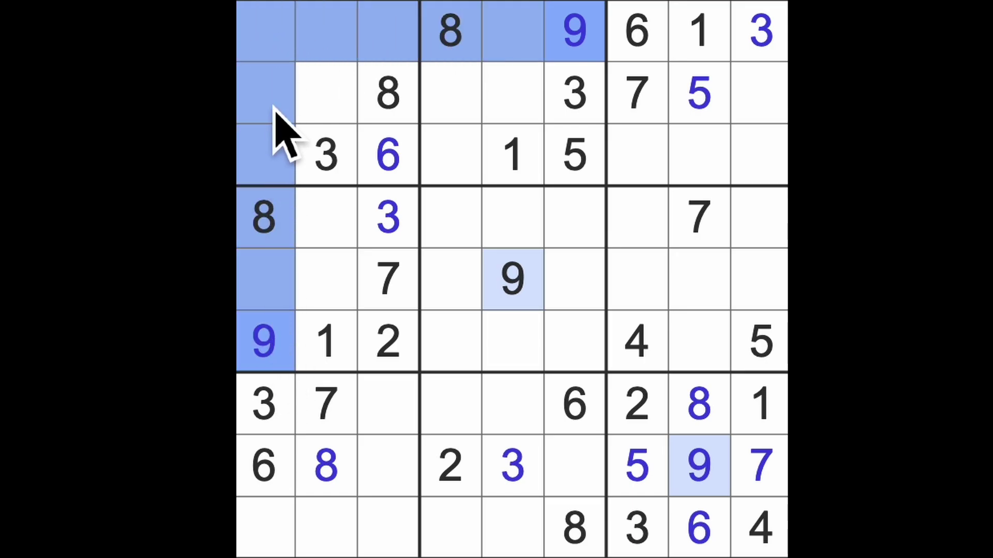
click(329, 101)
key(9)
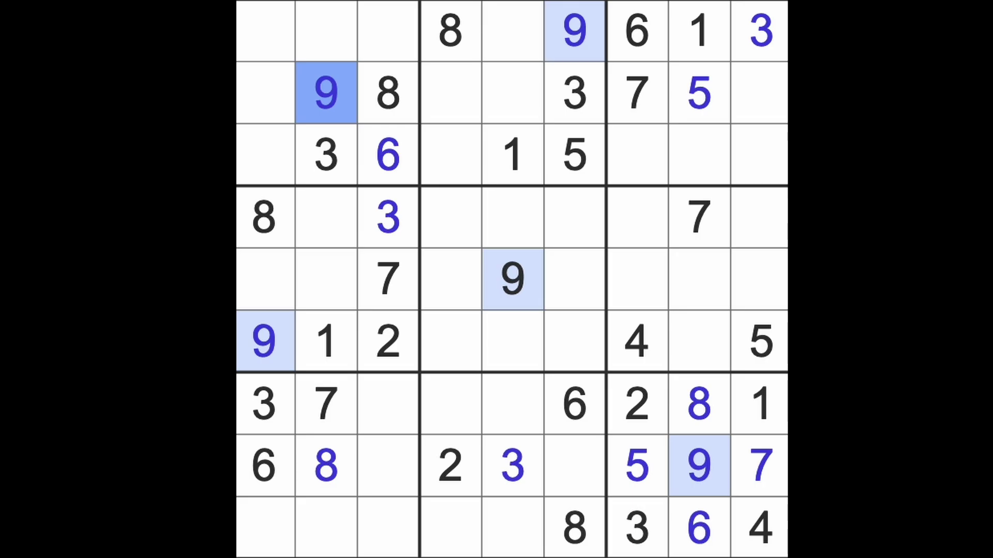
Step: Scan columns 9 and 7 for 4s and place a 4 in row 3 column 8
drag(760, 535, 756, 179)
drag(644, 388, 636, 156)
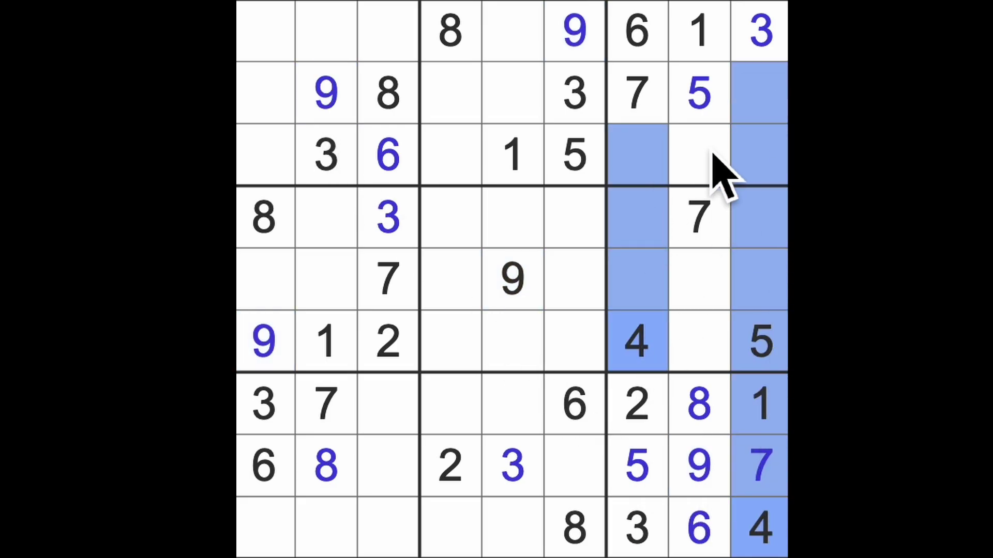
click(698, 156)
key(4)
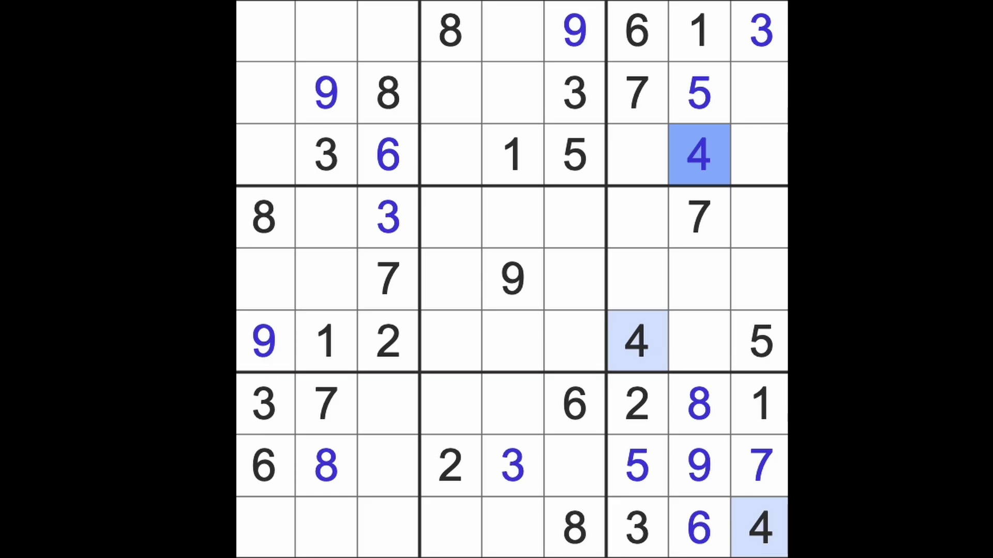
Step: Scan row 5 and columns 4, 6 and 8 for 8s, then place an 8 in row 6 column 5
click(264, 219)
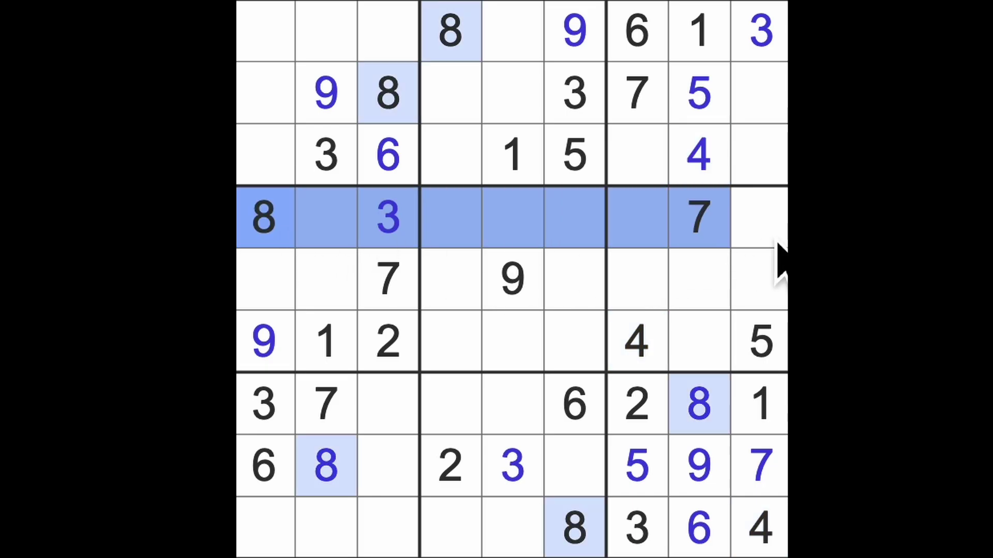
ctrl+click(698, 404)
drag(698, 333, 654, 279)
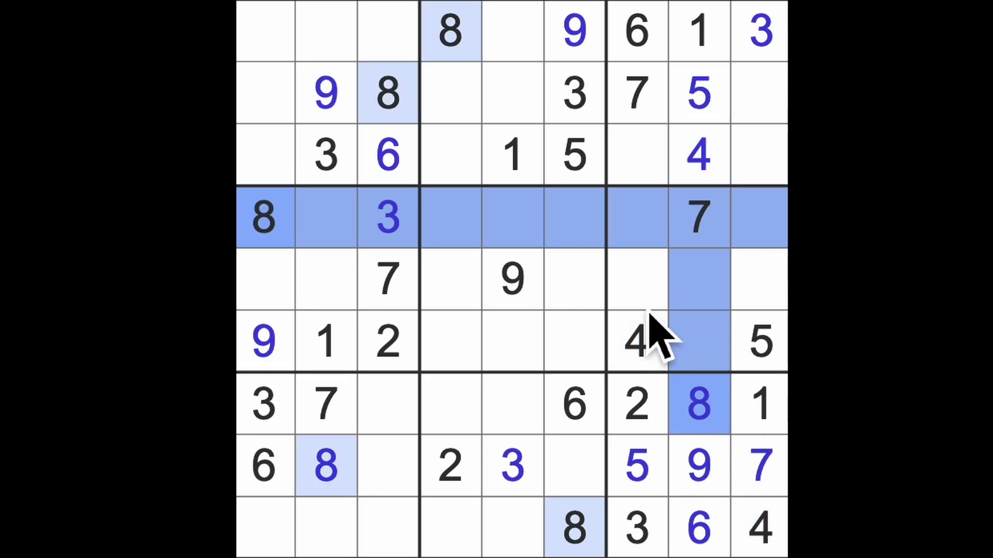
drag(760, 280, 462, 287)
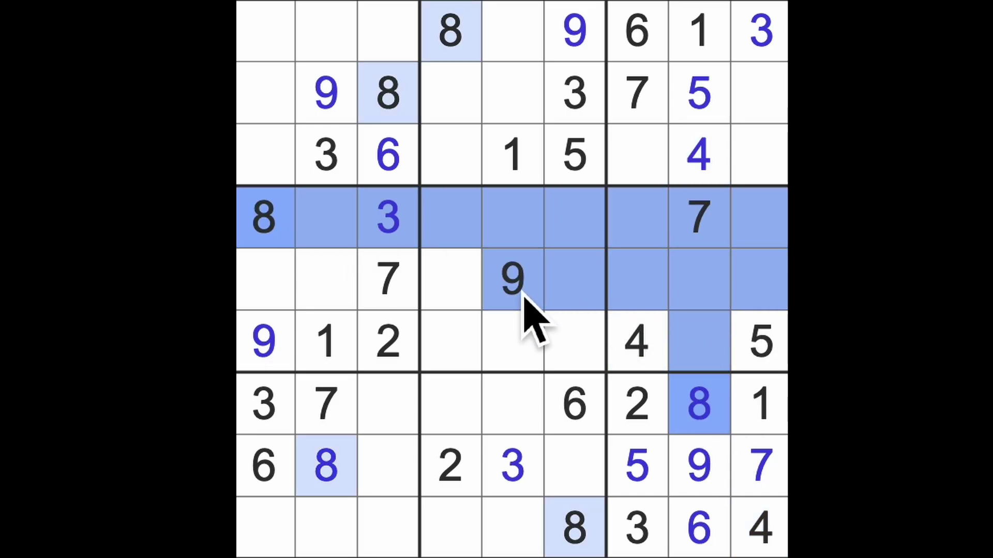
drag(450, 31, 453, 341)
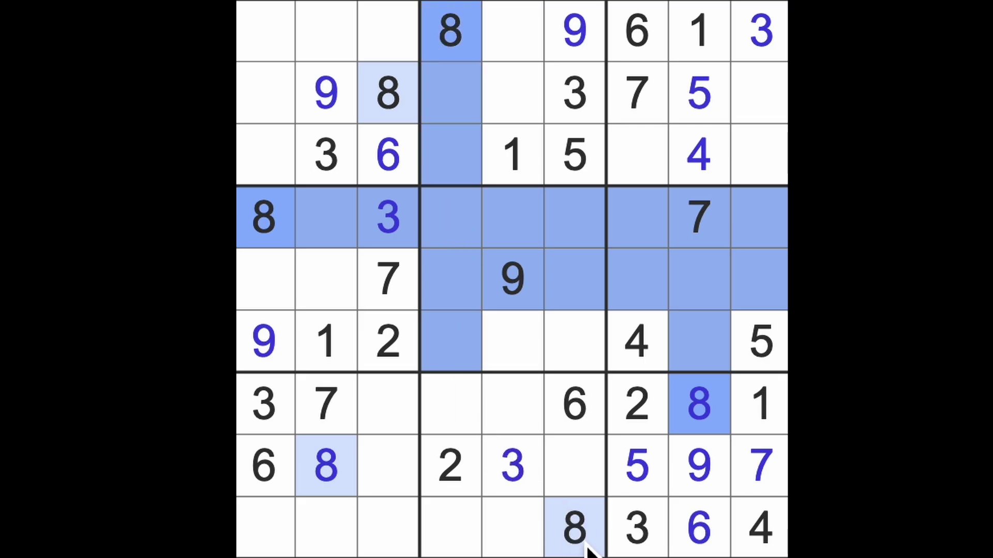
drag(574, 535, 574, 400)
click(516, 345)
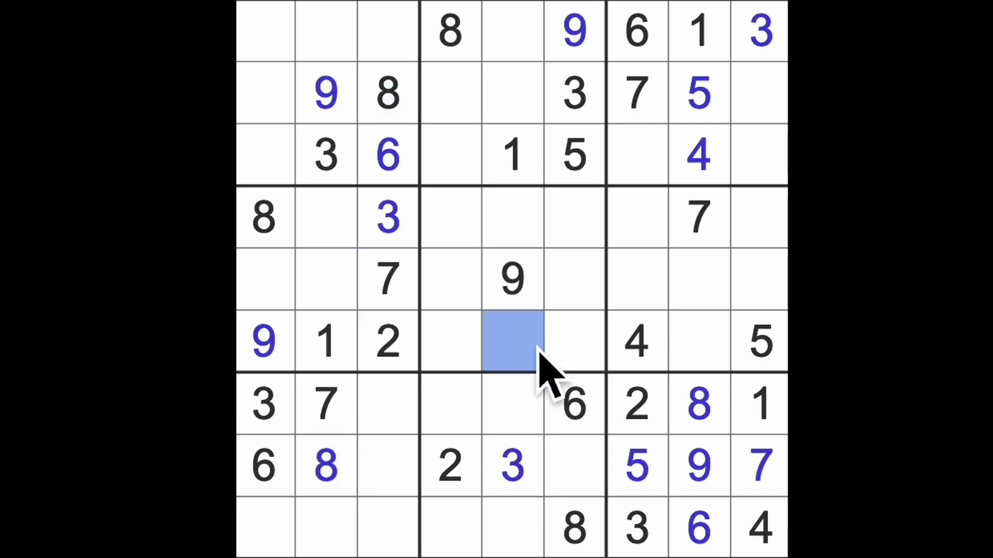
text(8)
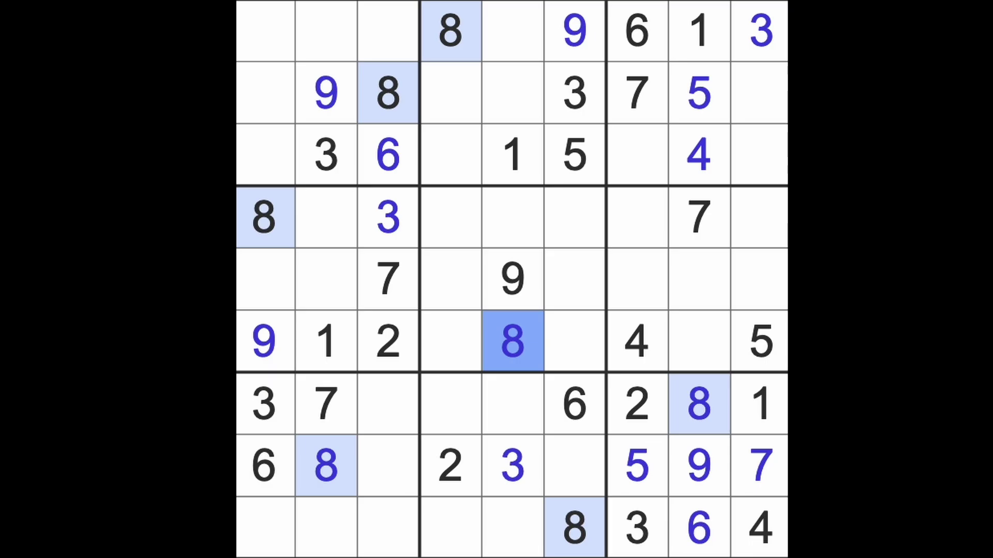
Step: Check row 6 and column 6, then place a 7 in row 6 column 6
drag(473, 360, 749, 384)
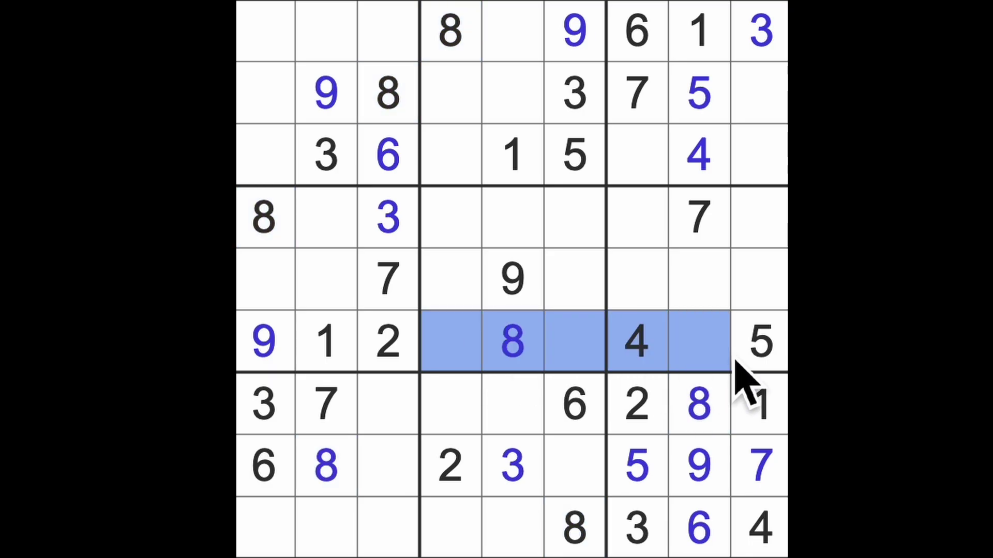
ctrl+click(603, 127)
ctrl+click(578, 403)
click(578, 349)
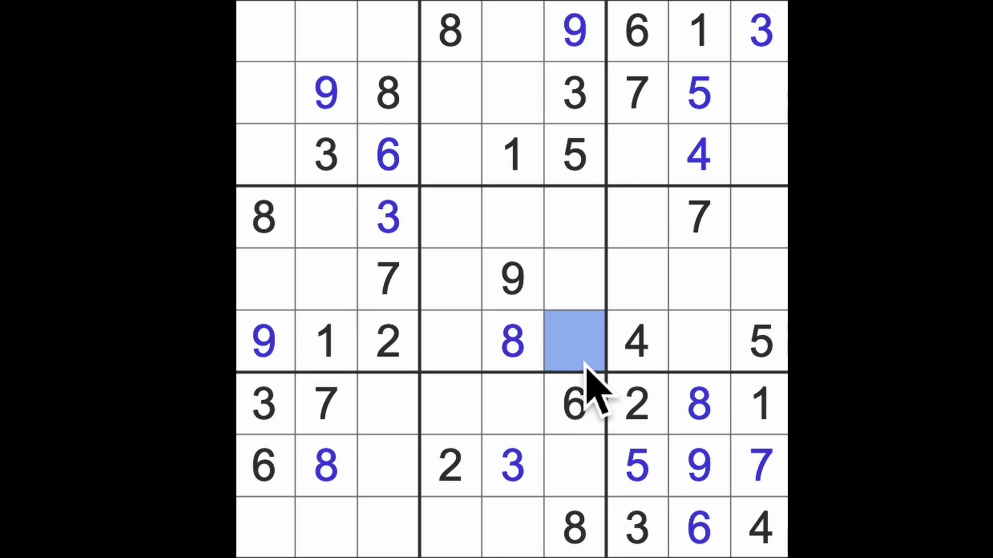
text(7)
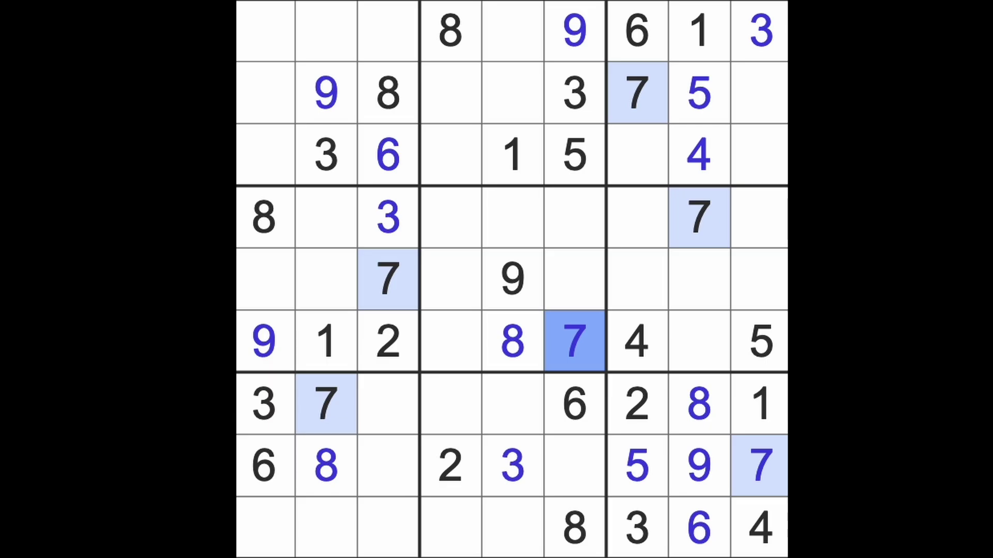
Step: Complete row 6 with a 6 in column 4 and a 3 in column 8
drag(700, 528, 714, 365)
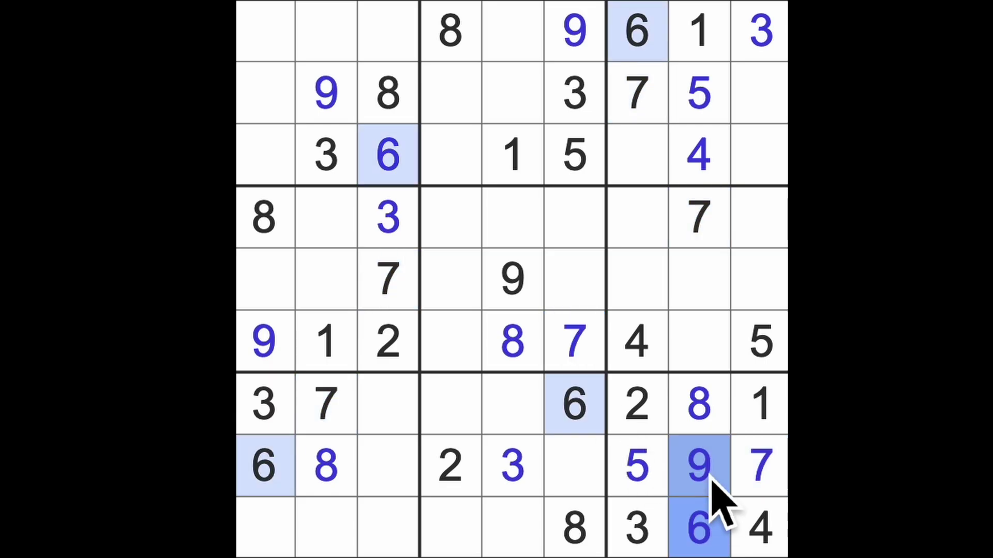
click(454, 346)
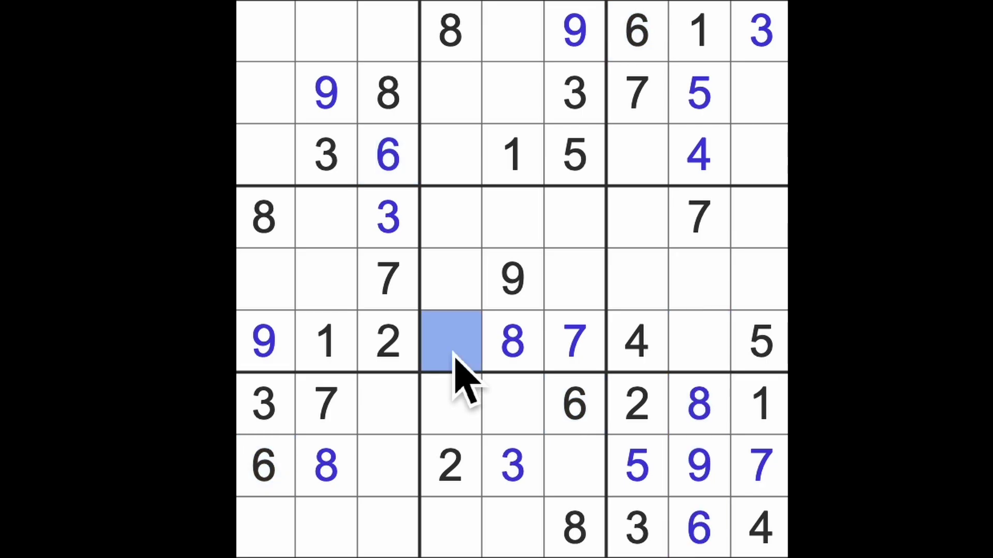
text(6)
click(703, 345)
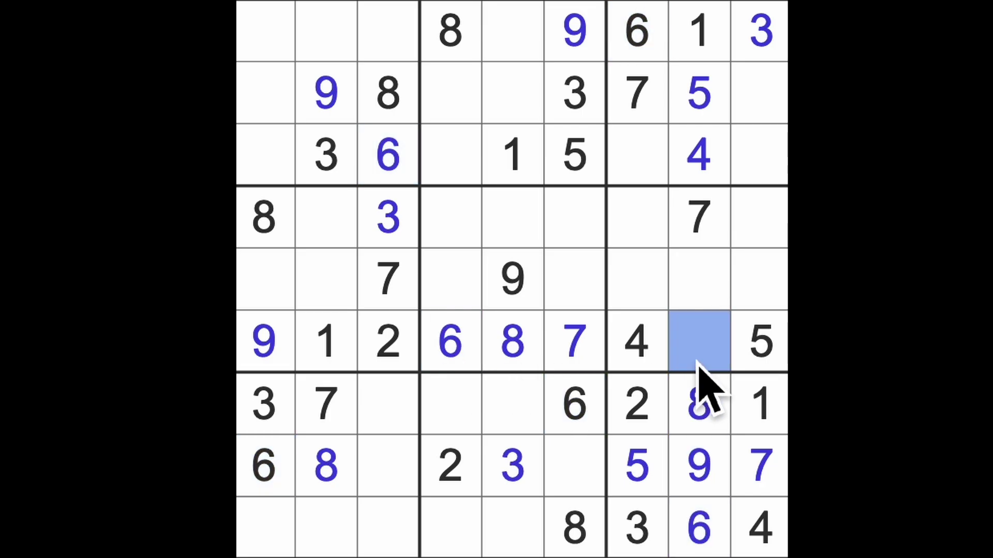
text(3)
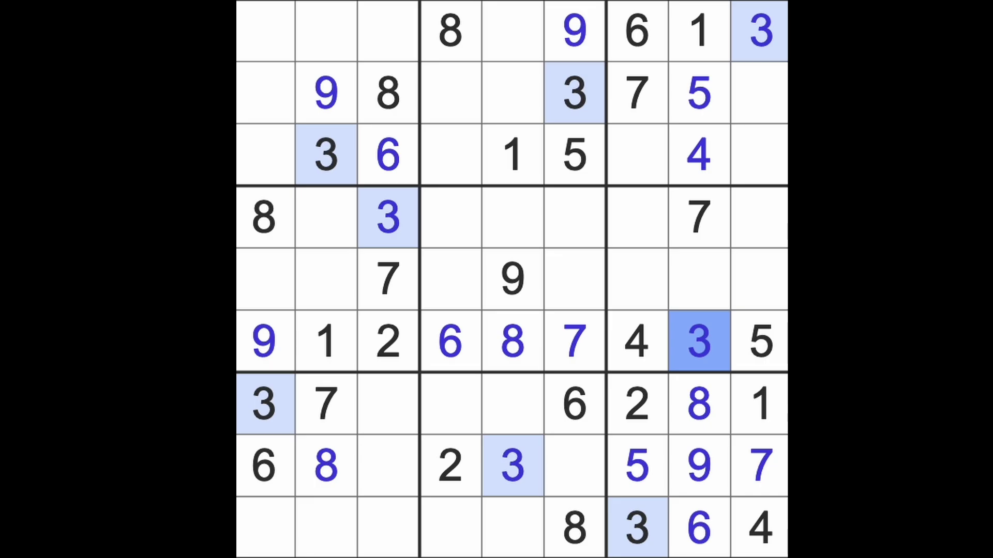
Step: Place a 6 in row 2 column 5 and select row 5 column 8
drag(451, 341, 451, 93)
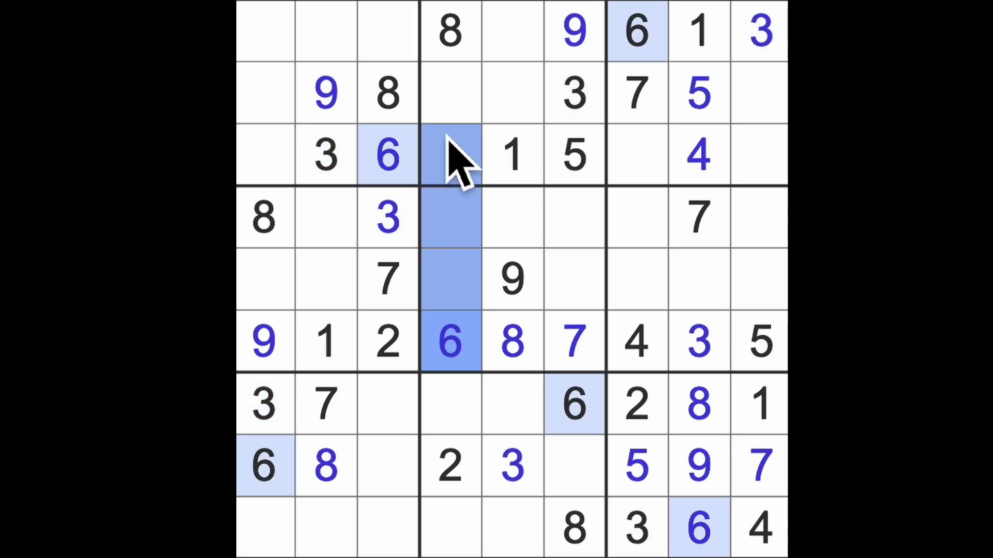
drag(636, 32, 512, 31)
click(513, 93)
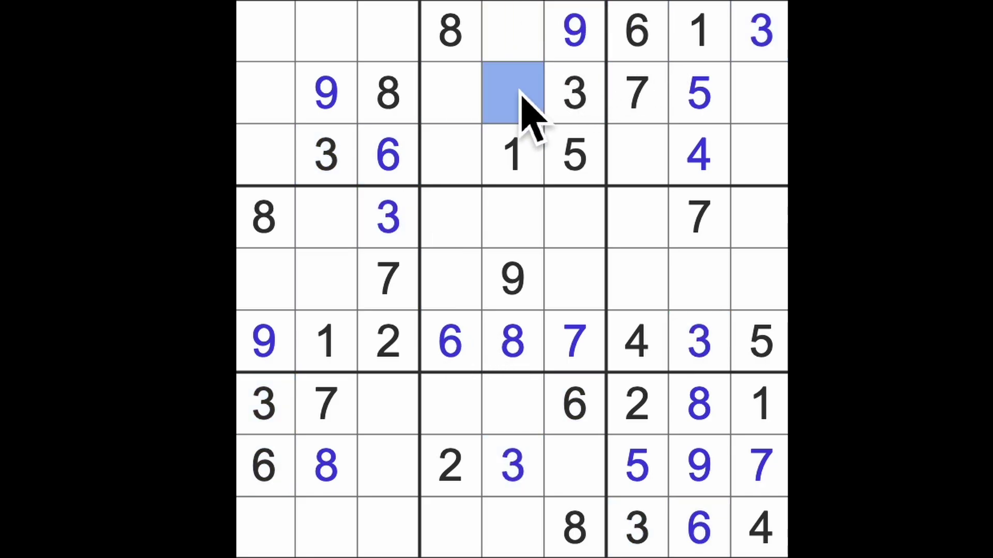
text(6)
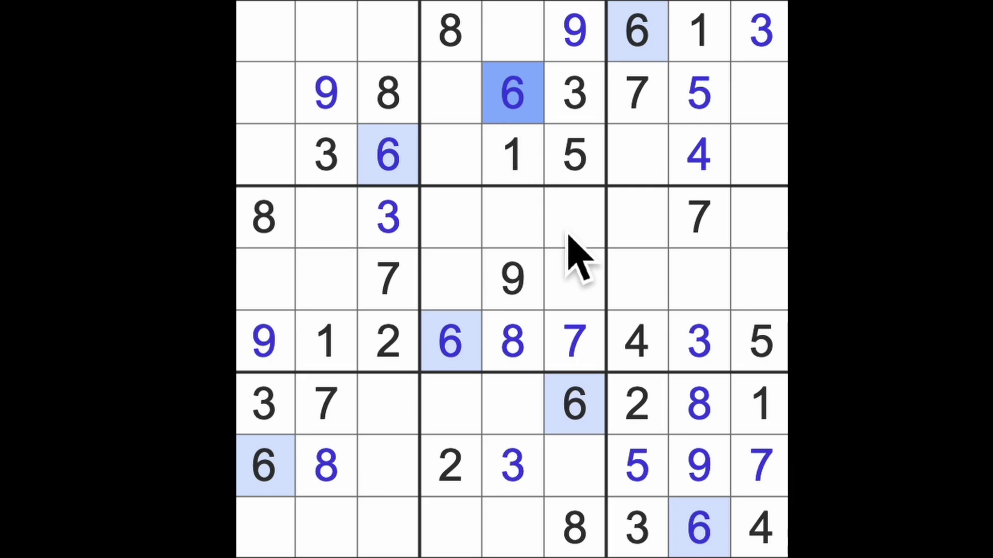
click(709, 283)
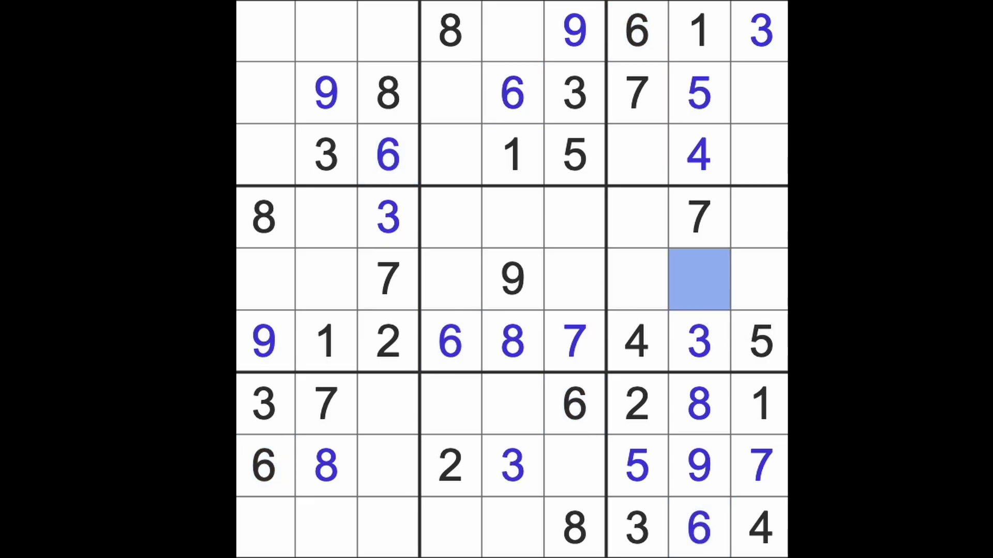
text(2)
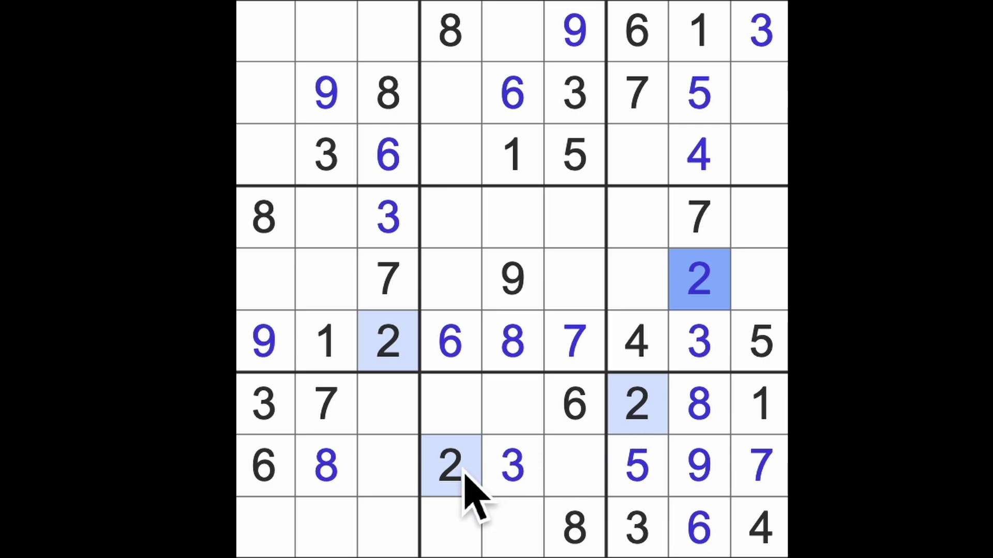
Step: Check columns 4 and 5 for 2s, then place 2s at r1c5 and r4c6
drag(450, 466, 450, 31)
click(512, 32)
text(2)
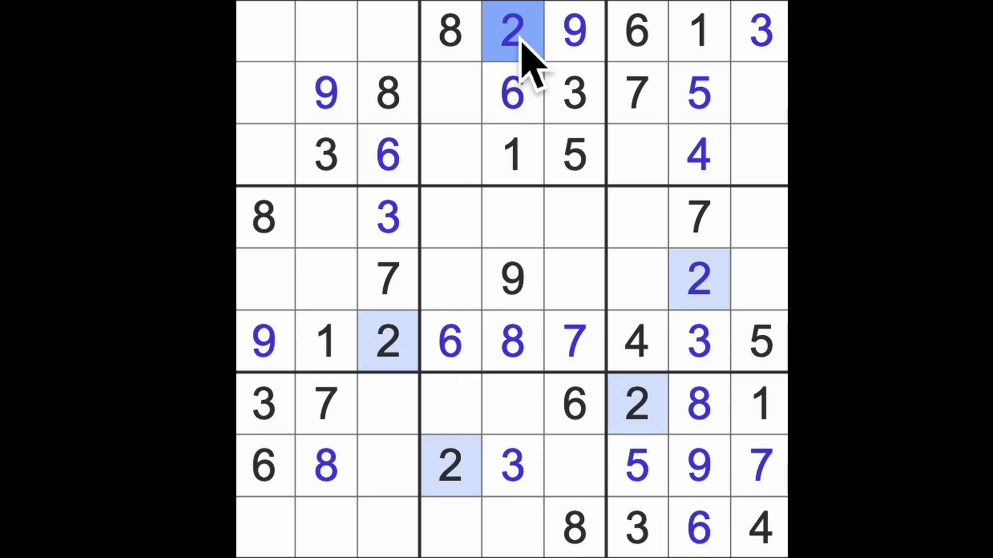
drag(512, 32, 513, 341)
drag(465, 473, 465, 233)
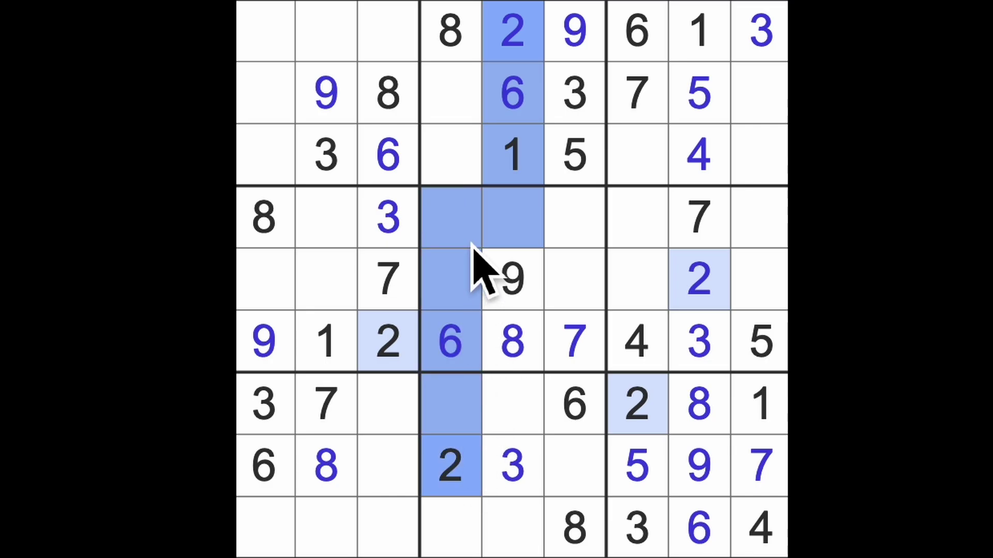
drag(675, 295, 566, 291)
click(574, 217)
text(2)
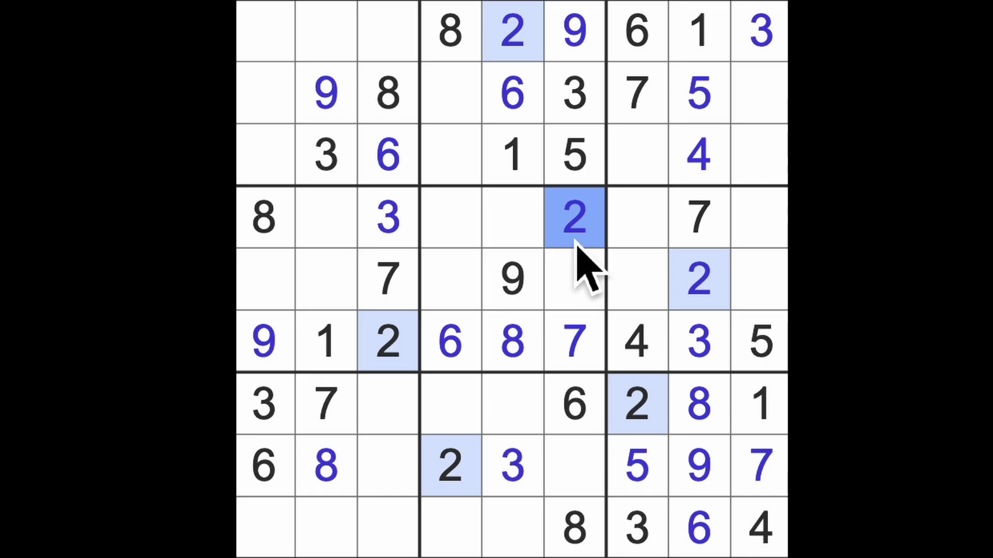
Step: Enter 7 in r3c4, 4 in r2c4 and 1 in r2c1 after scanning rows 2 and 3
click(636, 93)
drag(637, 93, 473, 117)
click(452, 155)
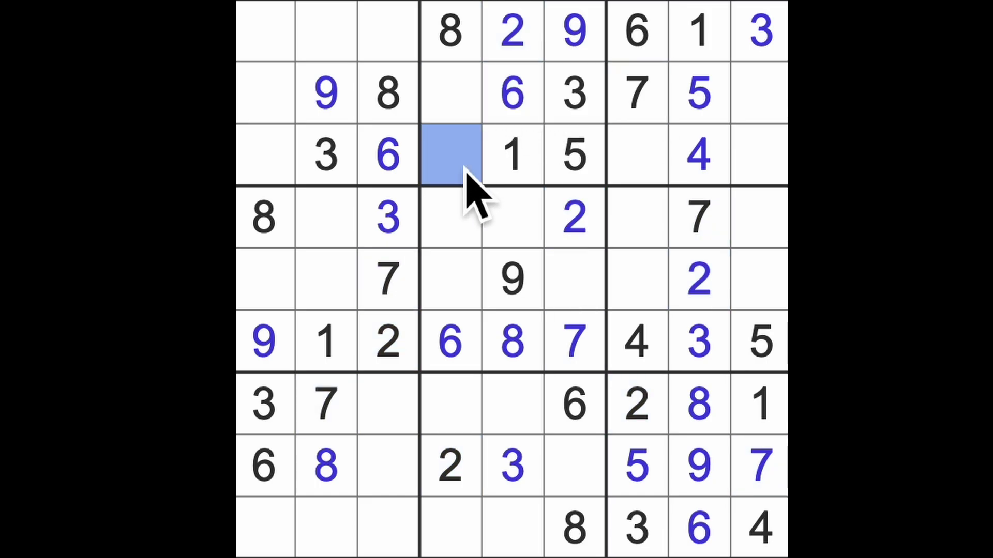
text(7)
click(451, 93)
text(4)
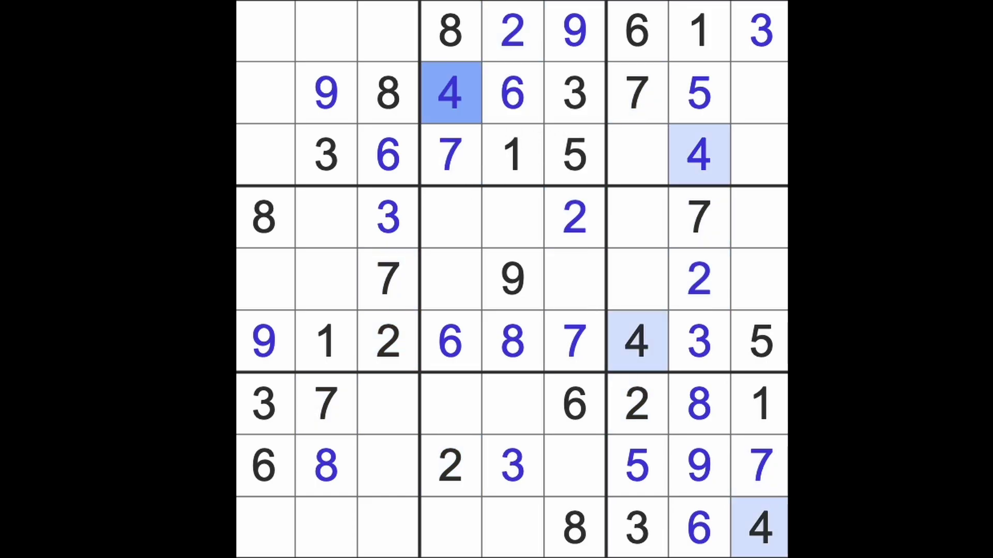
drag(511, 155, 264, 155)
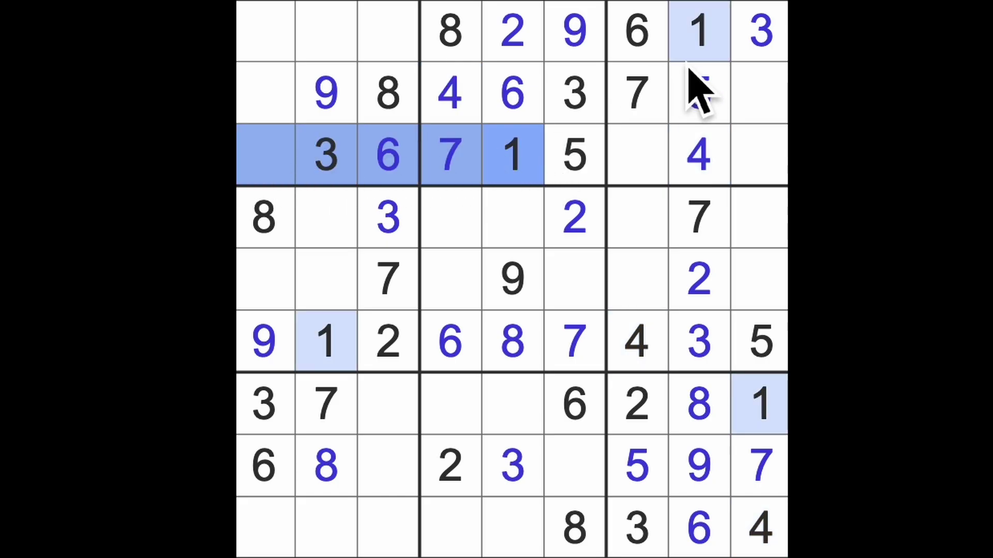
click(264, 94)
text(1)
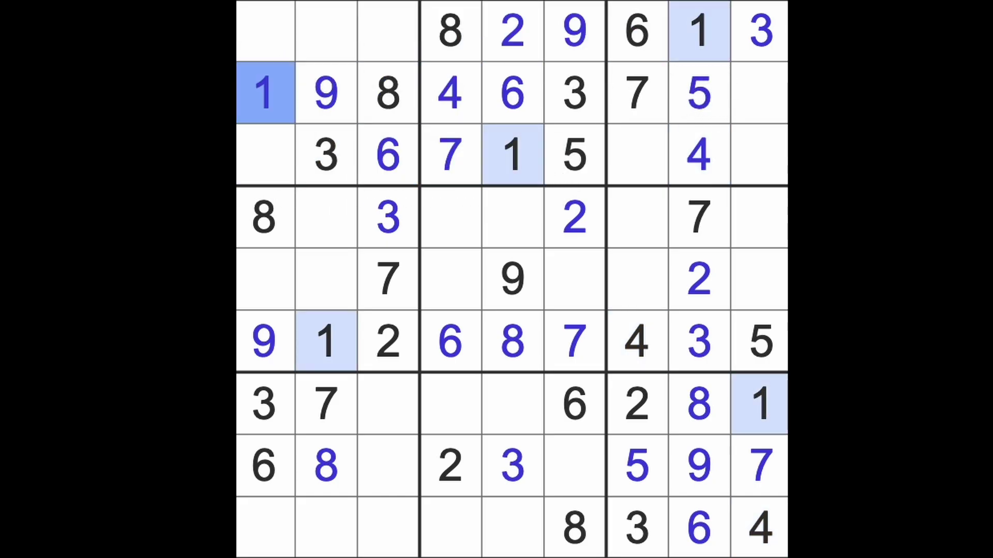
Step: Enter 2s at r2c9, r3c1 and r9c2, checking columns 1 and 3 first
click(758, 93)
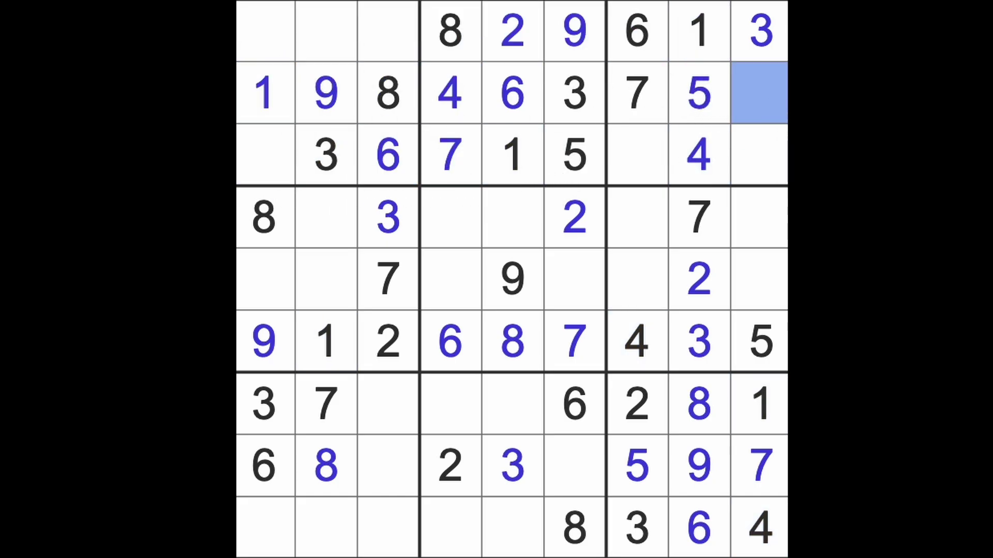
text(2)
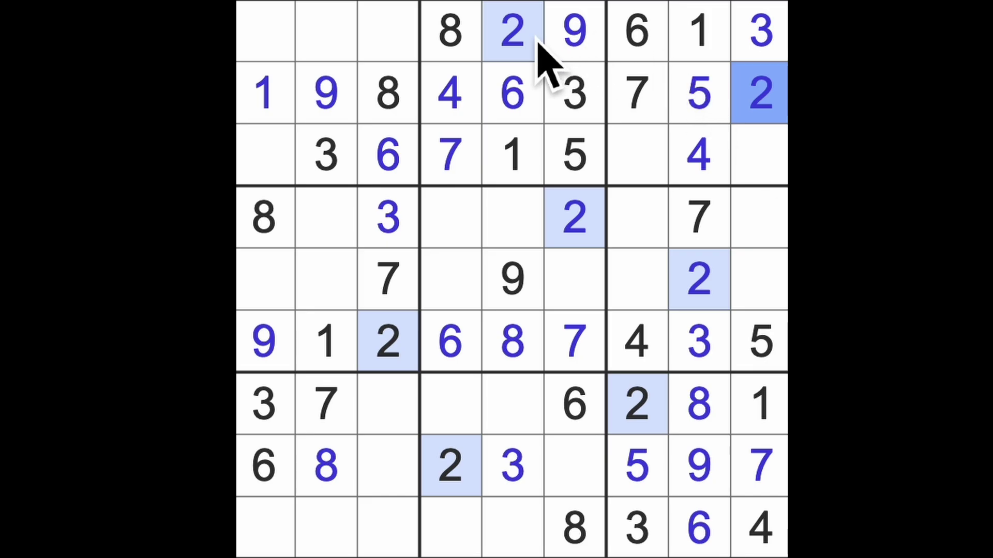
click(266, 163)
text(2)
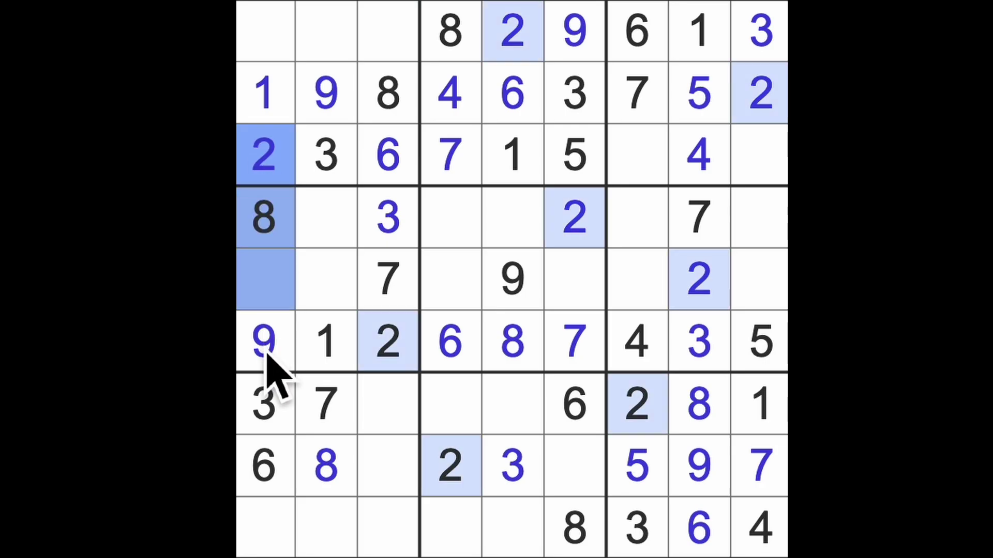
drag(265, 163, 265, 528)
click(387, 341)
drag(388, 403, 364, 543)
click(341, 535)
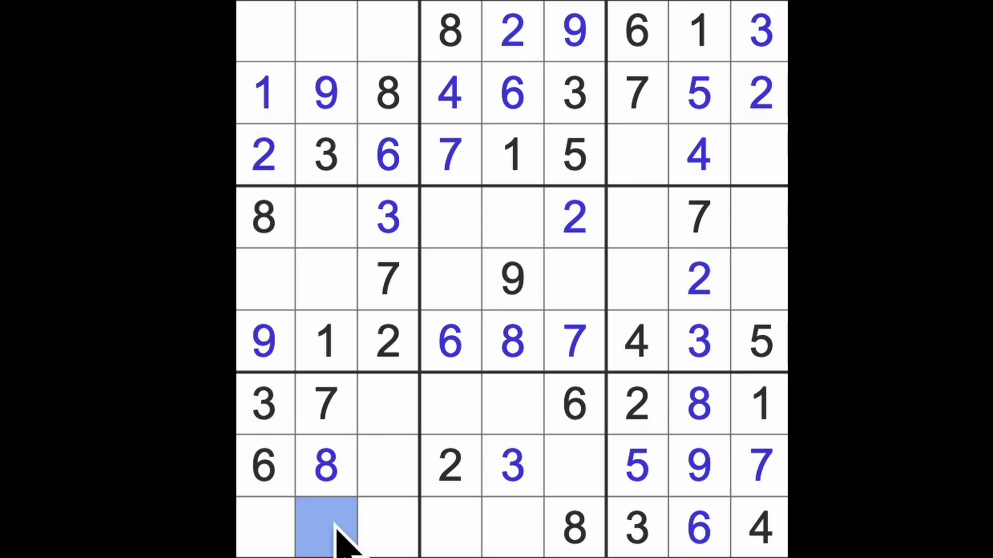
text(2)
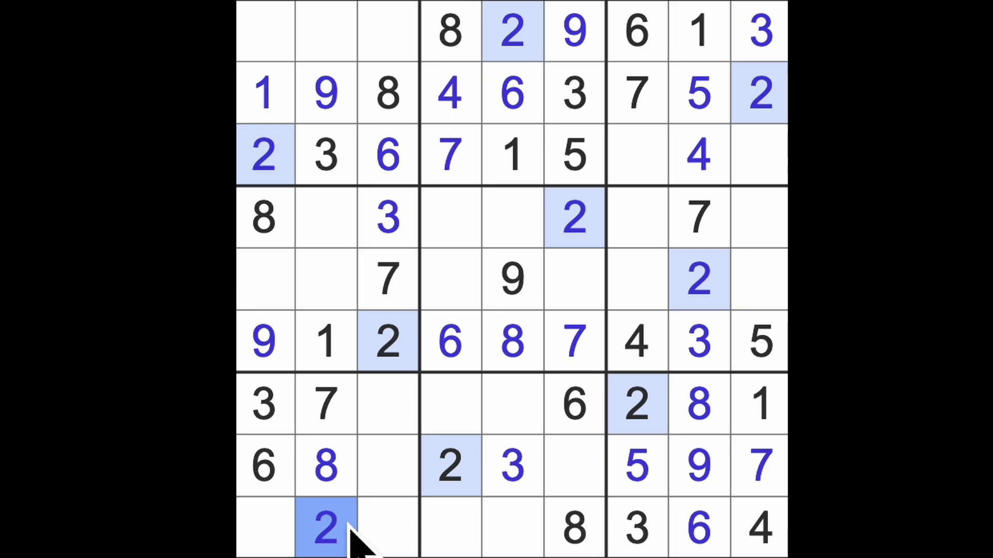
Step: Enter 7 in top-left cell r1c1, then 7 in bottom-row cell r9c5
click(326, 403)
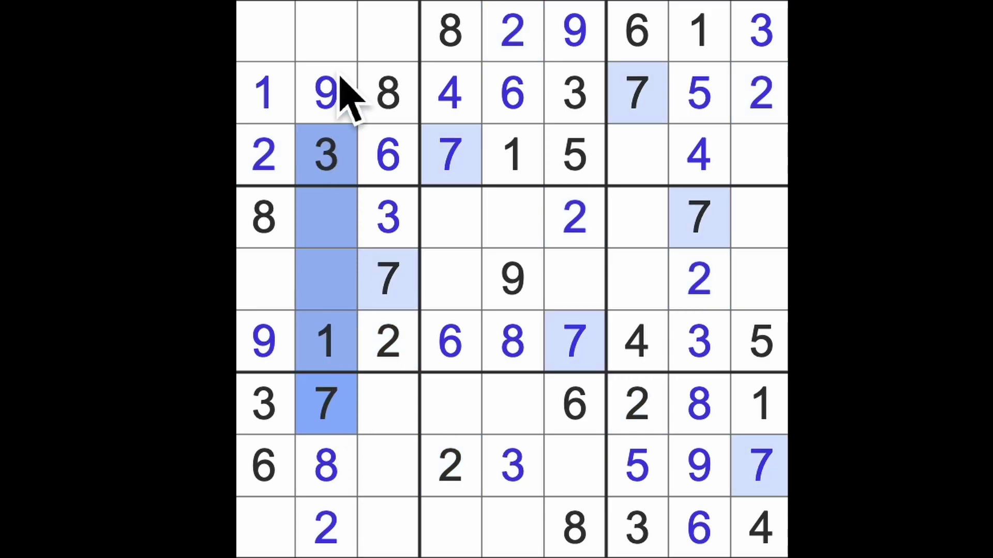
click(268, 35)
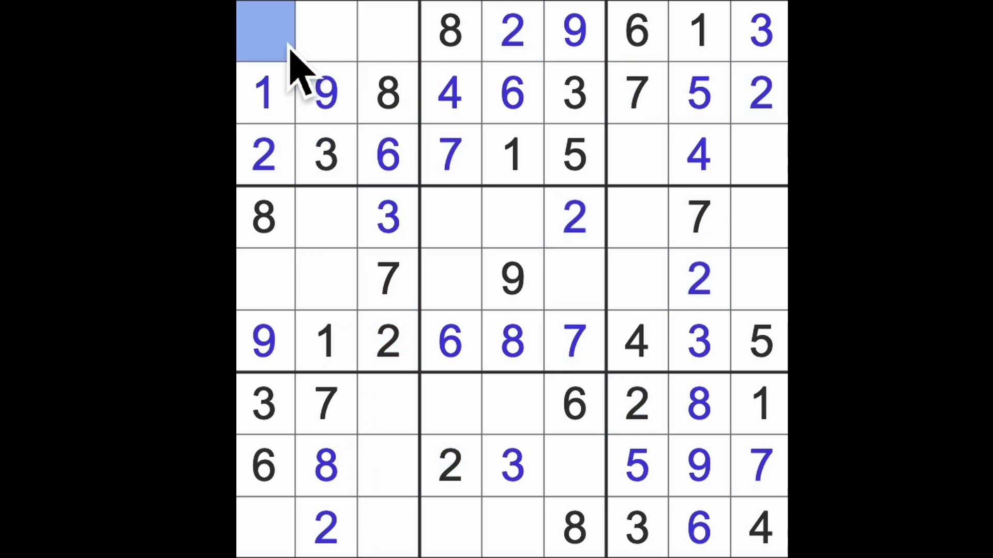
text(7)
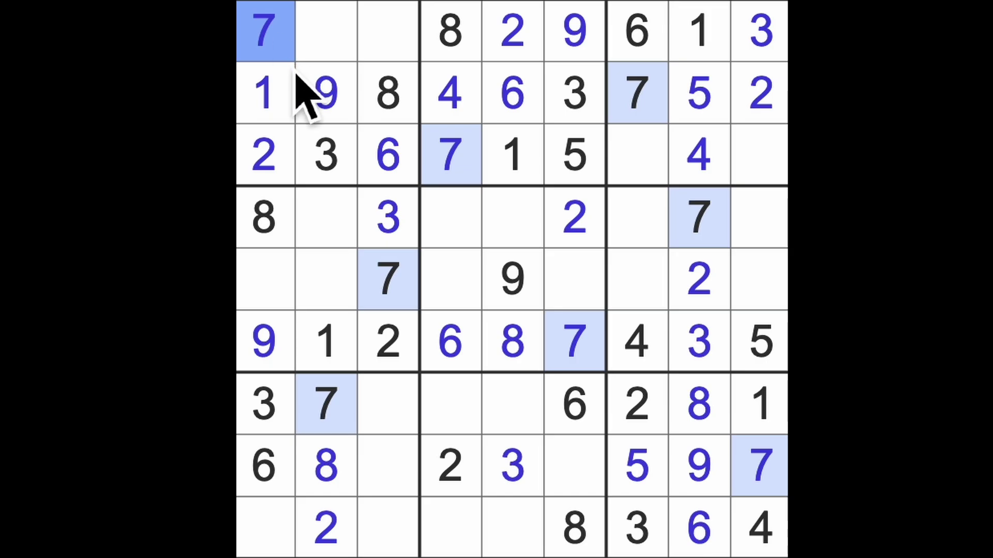
drag(451, 155, 450, 279)
drag(453, 349, 465, 535)
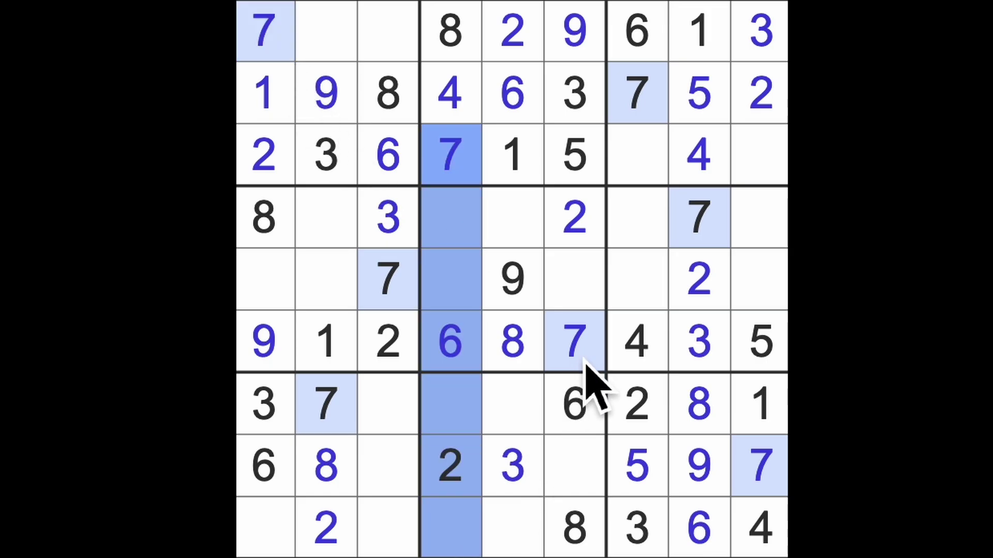
drag(575, 341, 574, 536)
drag(326, 403, 450, 412)
click(513, 527)
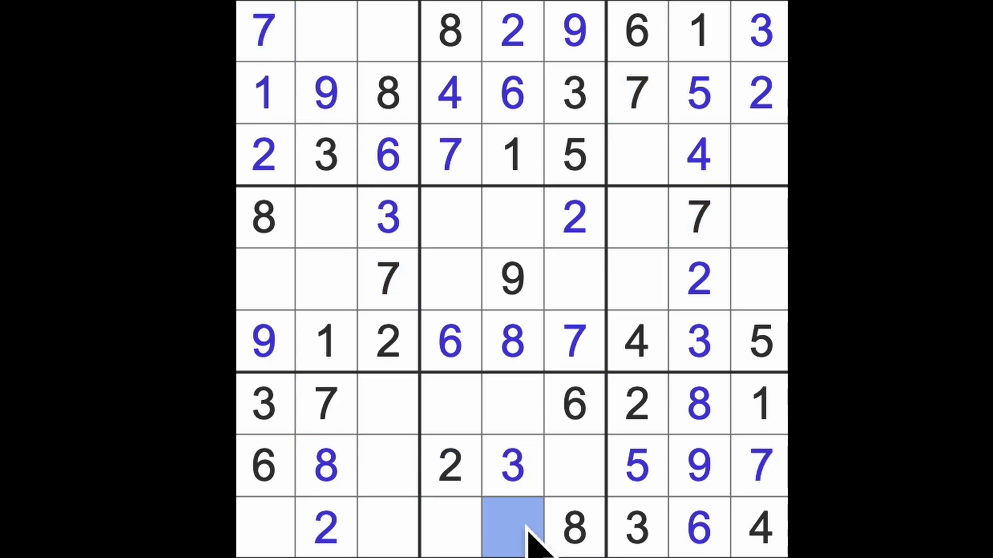
text(7)
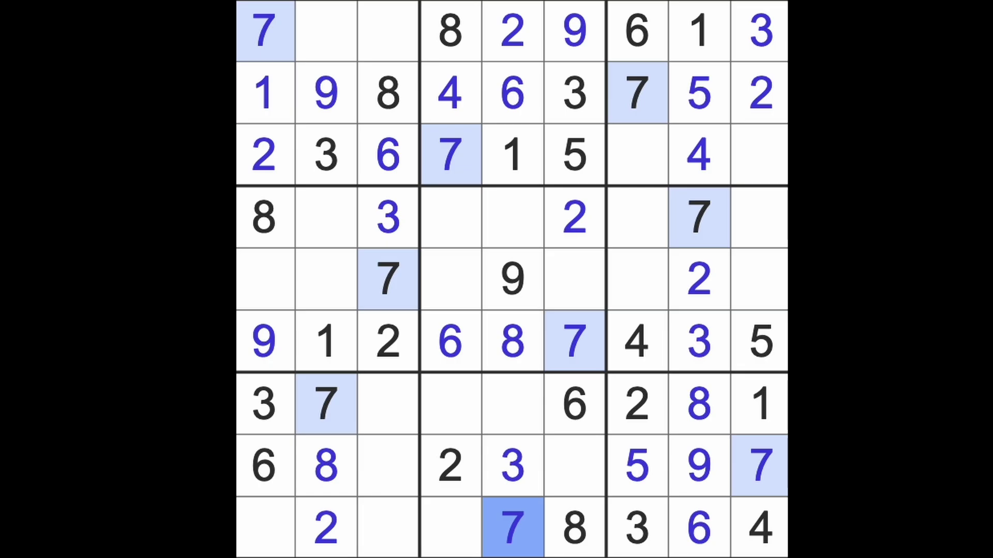
Step: Enter 4 in r5c1 and 5 in the bottom-left cell r9c1
drag(764, 535, 263, 543)
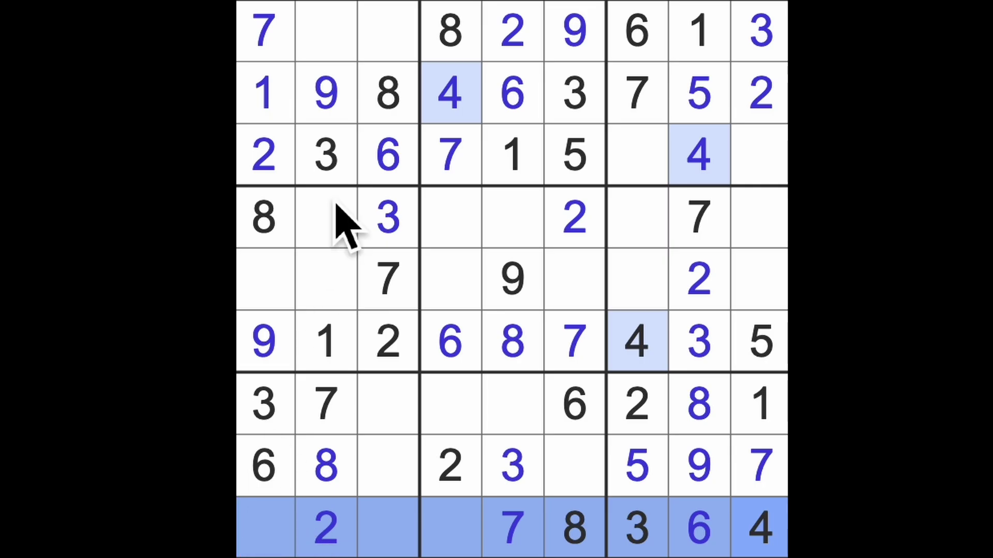
click(265, 279)
text(4)
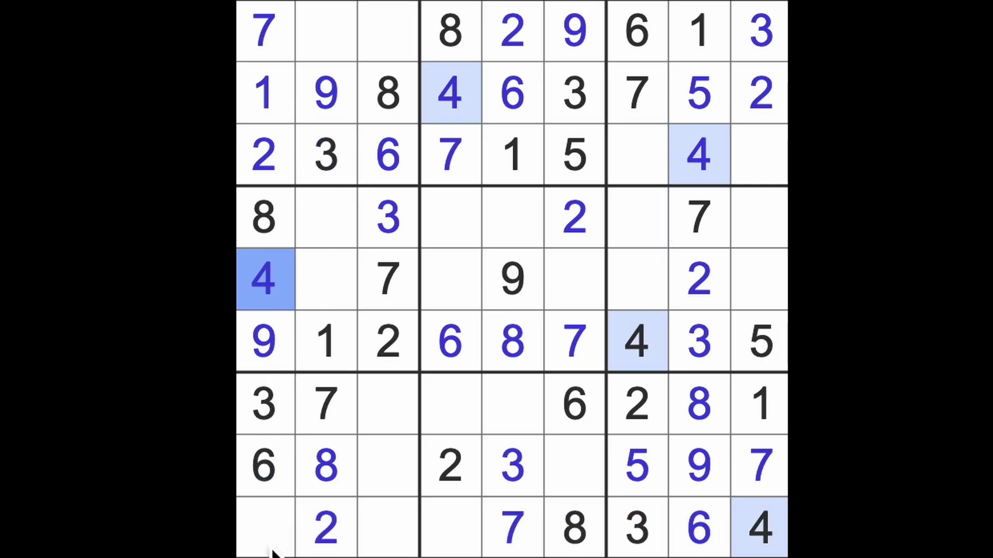
click(265, 528)
text(5)
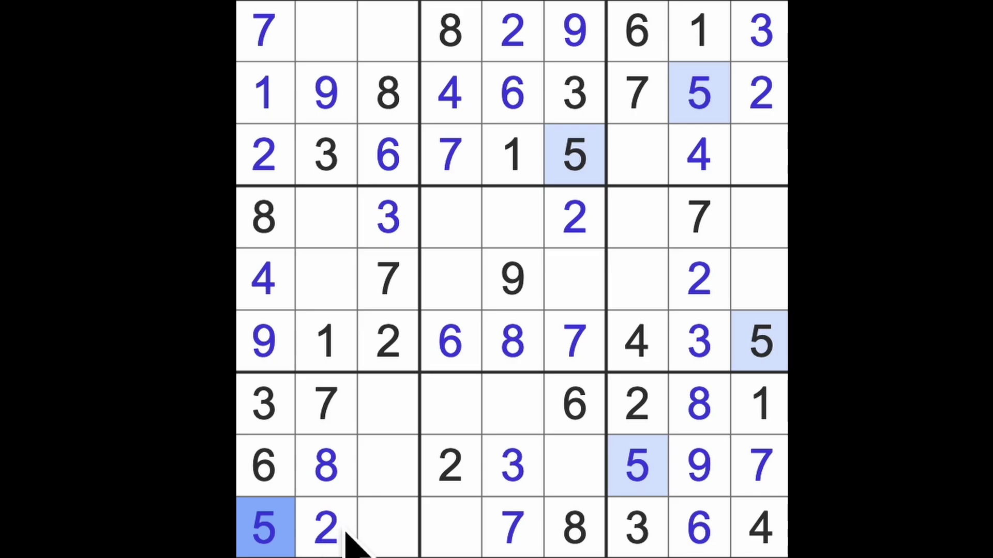
Step: Enter 5 in r1c3, and replace the conflicting 6 in r1c2 with 4
drag(334, 291, 346, 46)
click(388, 31)
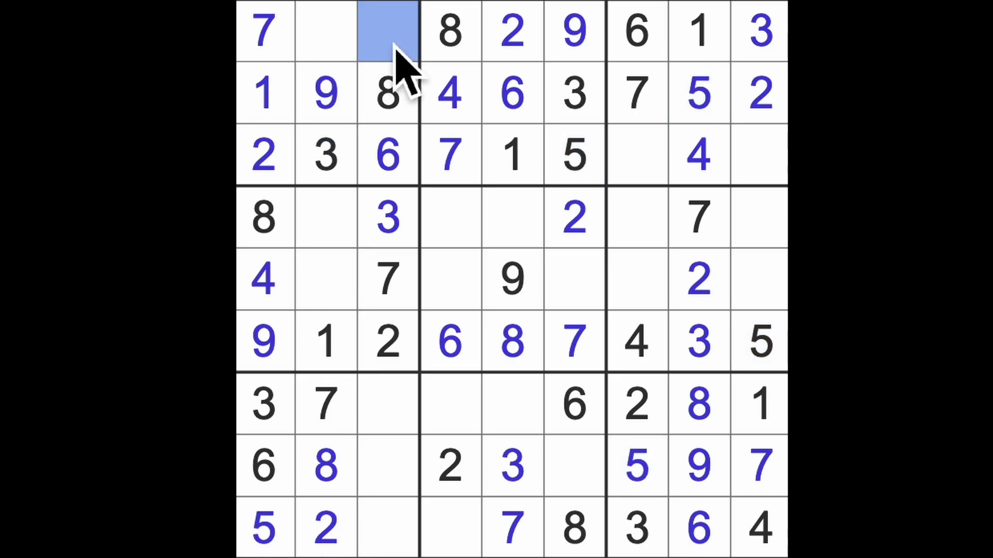
text(5)
click(341, 51)
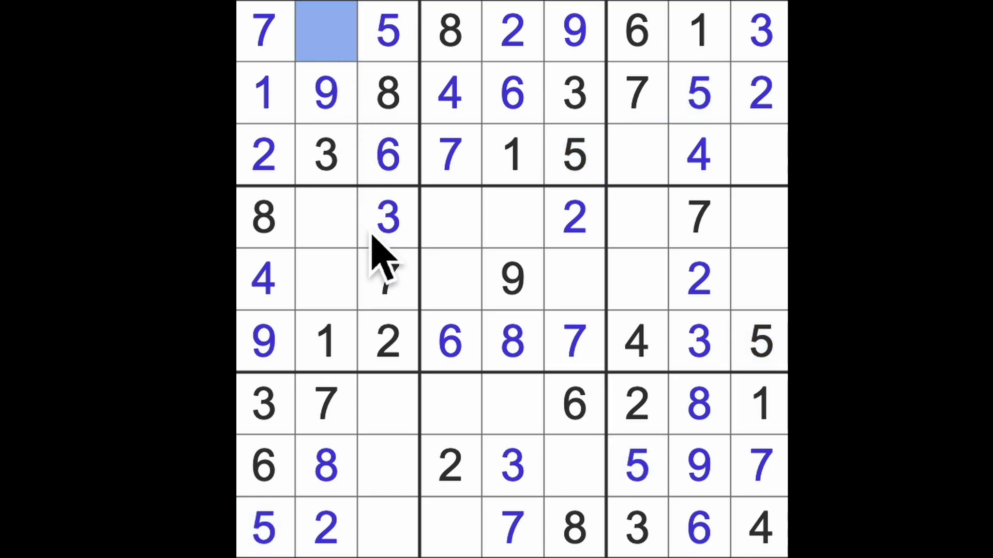
text(6)
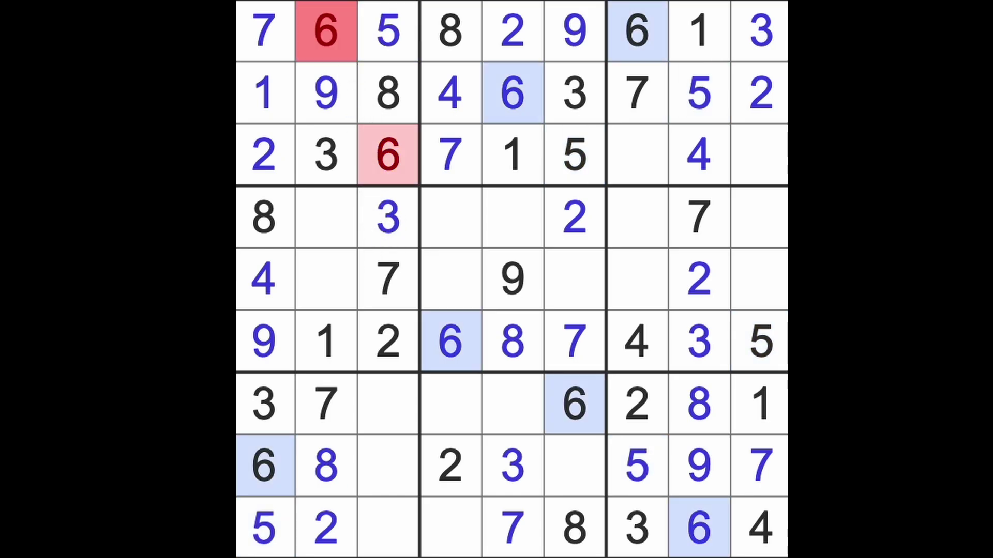
key(BackSpace)
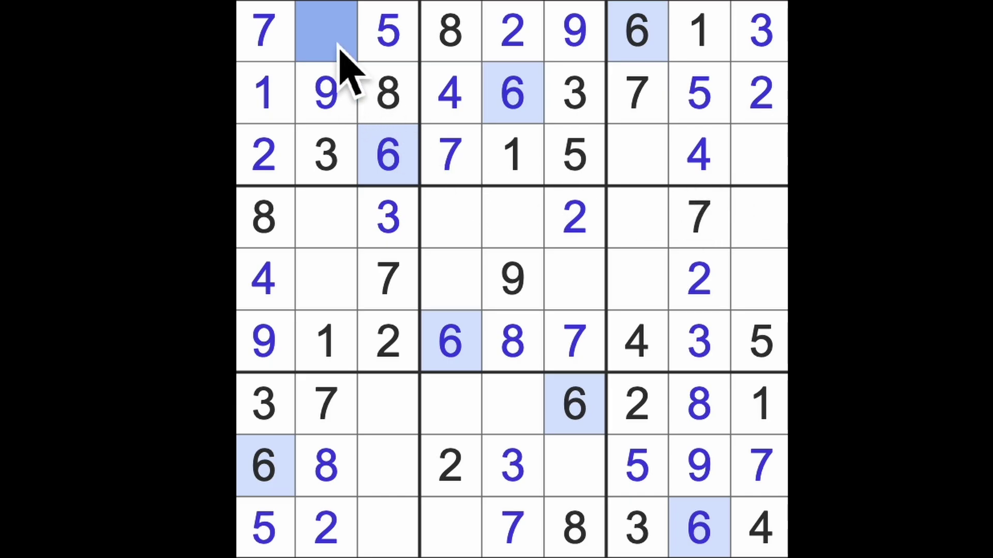
text(4)
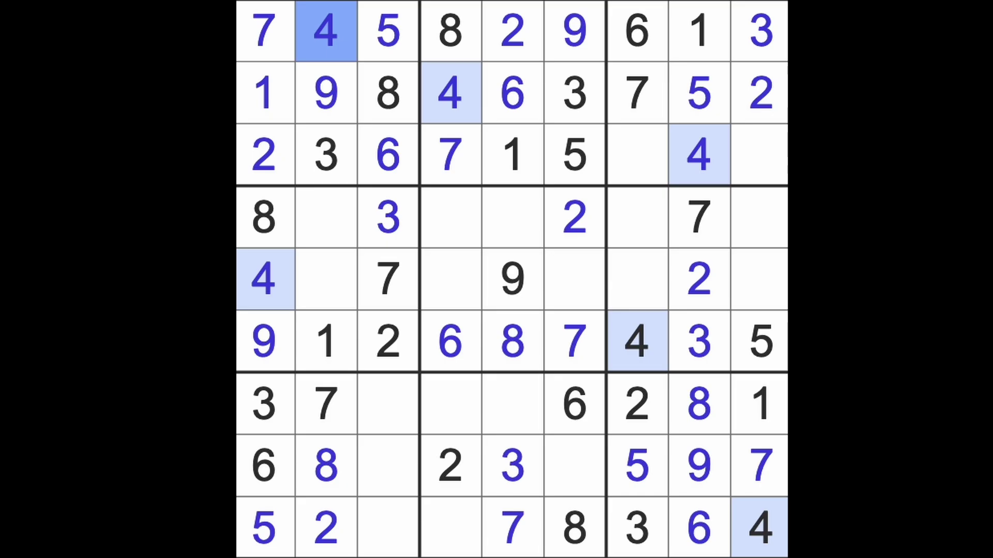
Step: Enter three 4s at r4c5, r8c6 and r7c3
drag(450, 93, 449, 280)
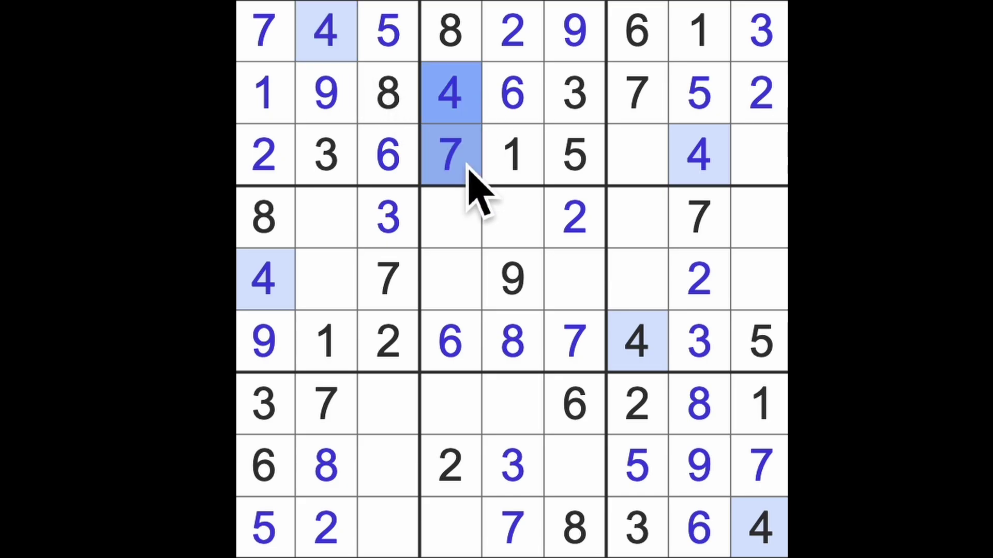
drag(265, 280, 574, 287)
click(512, 222)
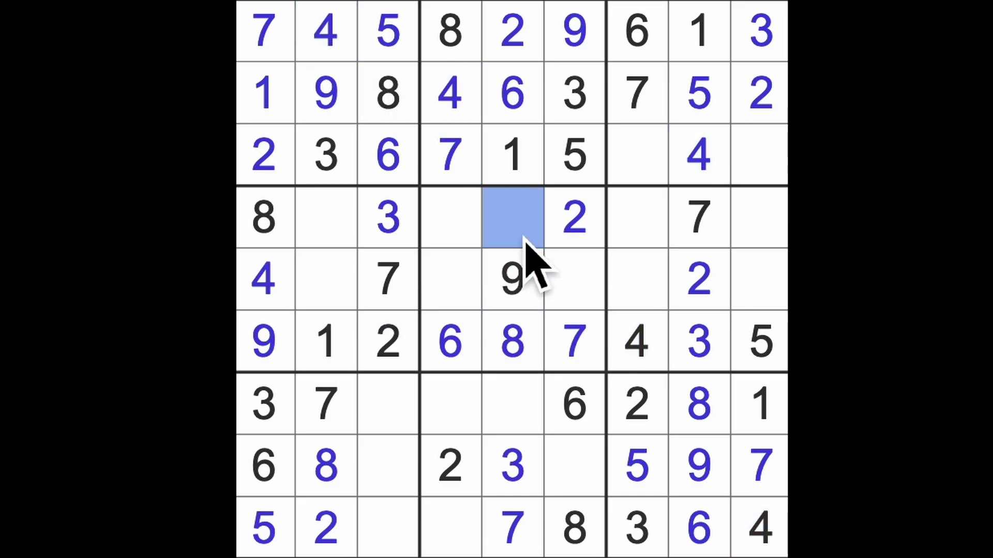
text(4)
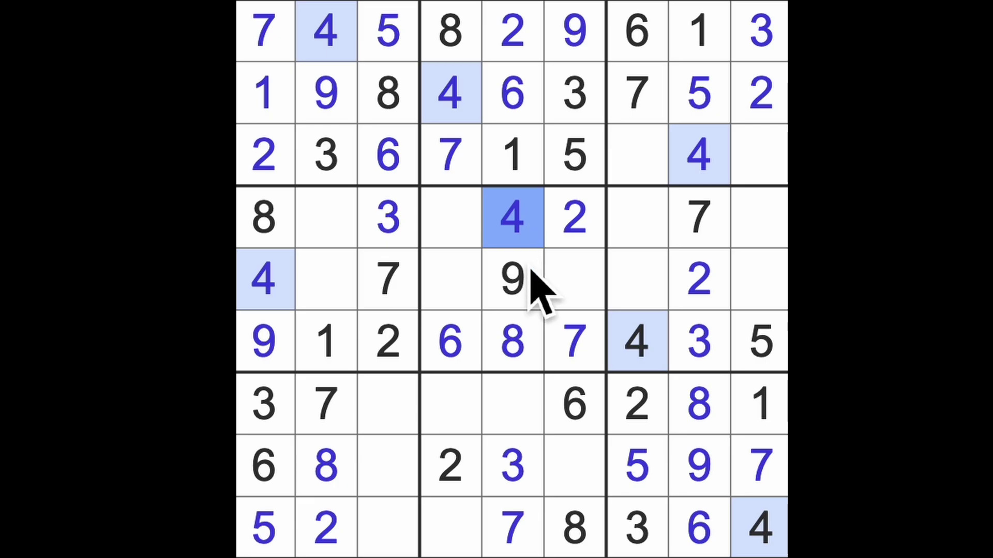
drag(512, 280, 524, 388)
drag(477, 108, 473, 527)
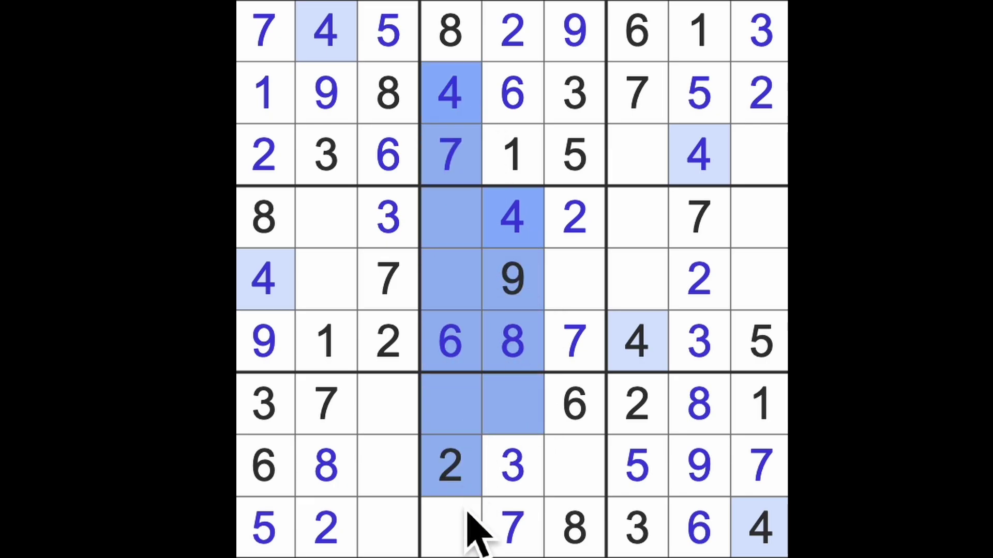
click(570, 481)
text(4)
drag(574, 466, 404, 481)
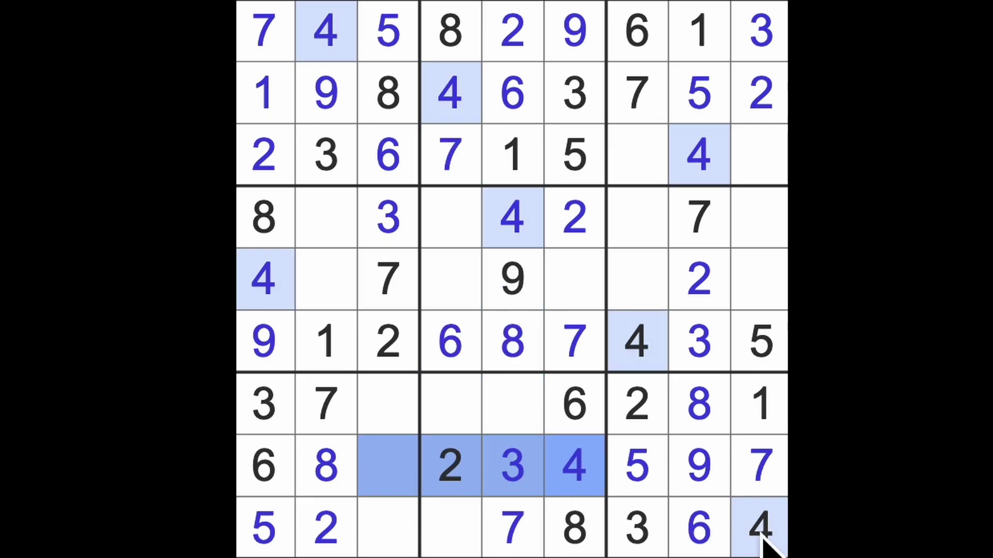
drag(767, 535, 423, 544)
click(388, 403)
text(4)
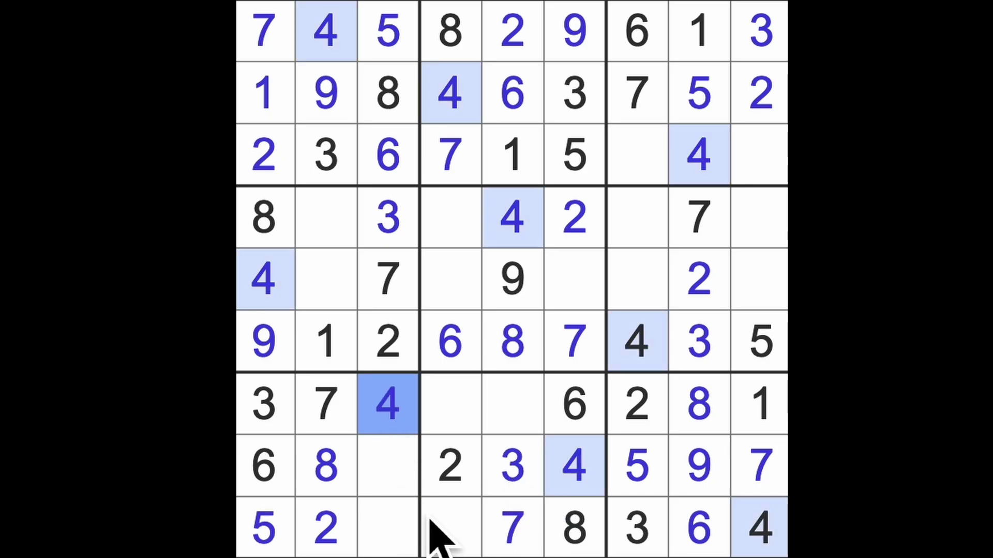
Step: Enter 9 at r9c3, plus 1s at r8c3 and r9c4
click(388, 466)
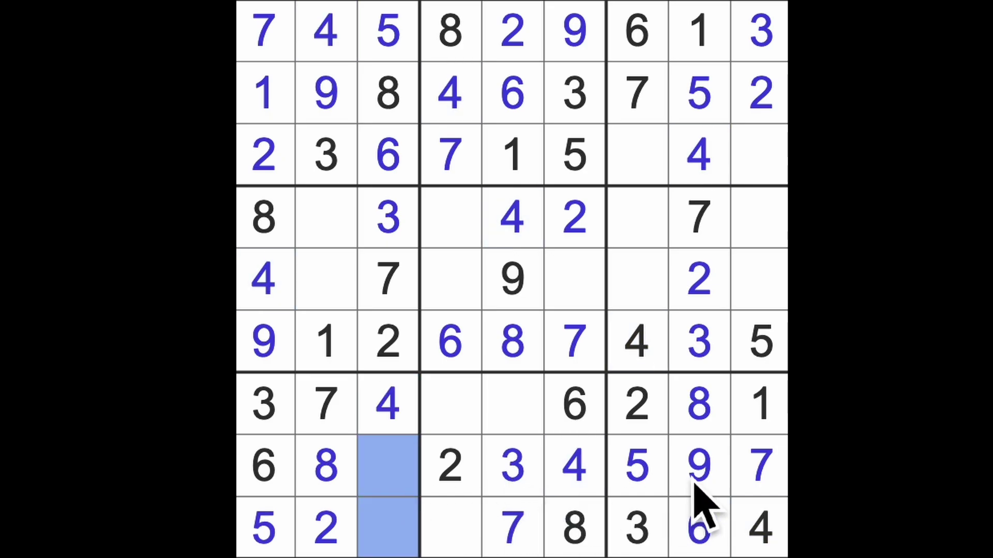
drag(698, 465, 442, 473)
click(388, 527)
text(9)
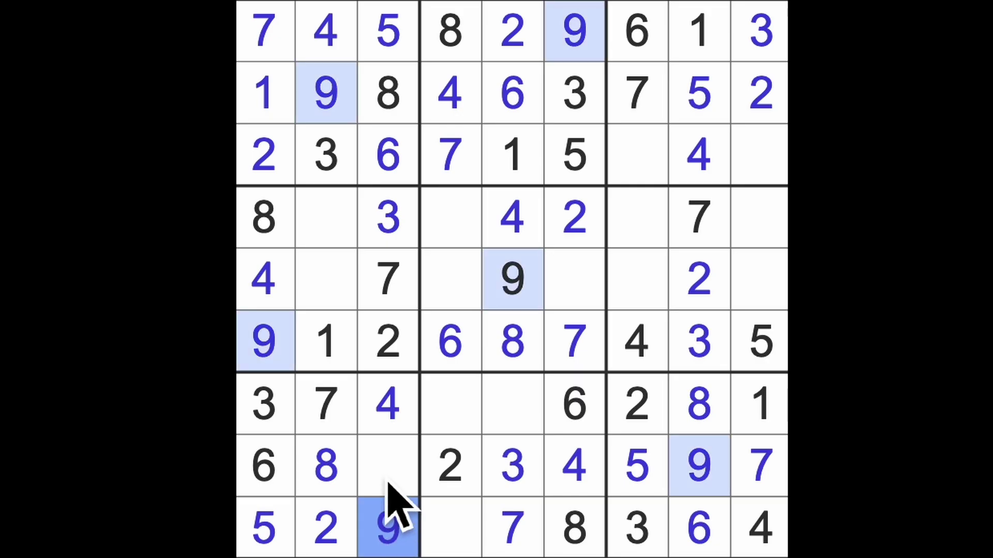
click(388, 465)
text(1)
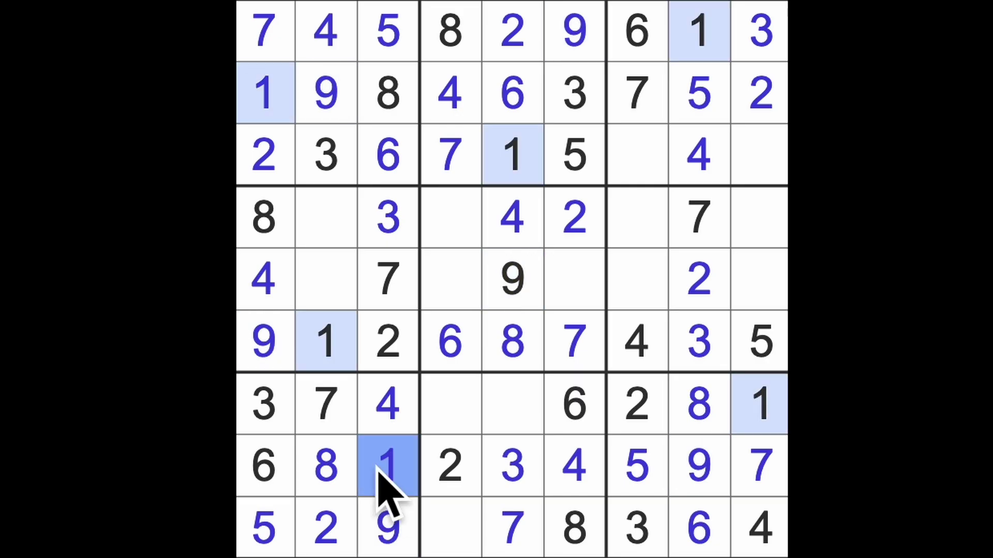
click(450, 527)
text(1)
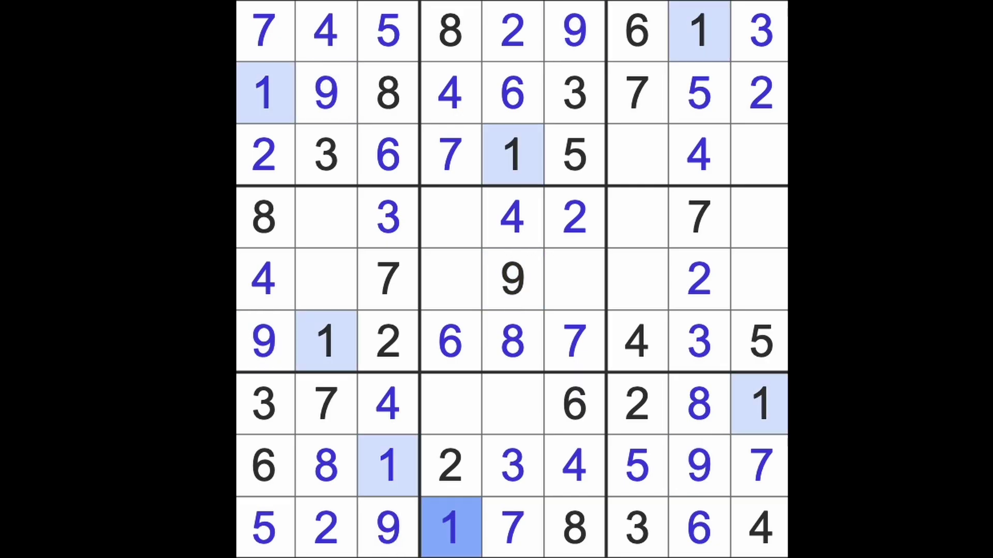
Step: Enter 1s at r5c6 and r4c7
drag(450, 528, 450, 217)
click(574, 280)
text(1)
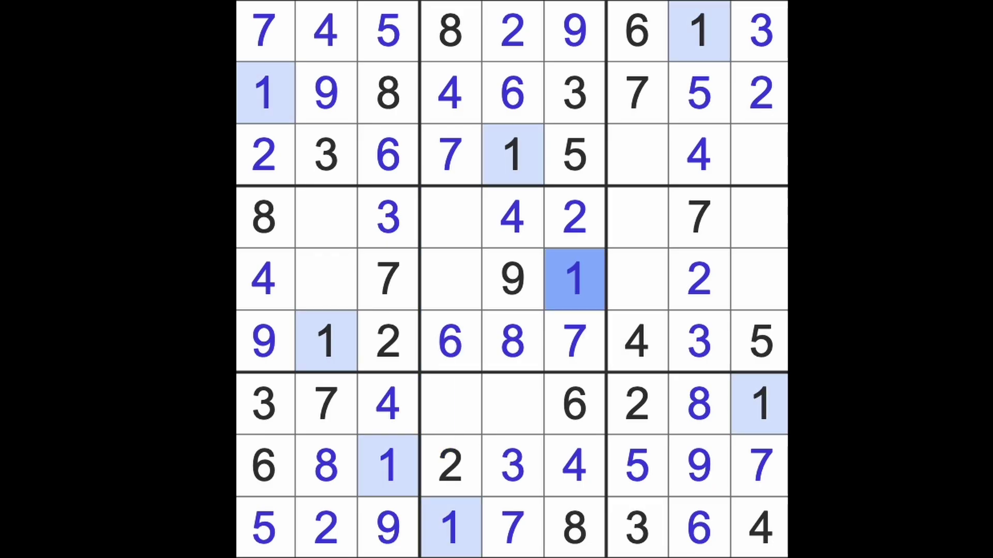
drag(574, 280, 760, 280)
drag(761, 403, 760, 217)
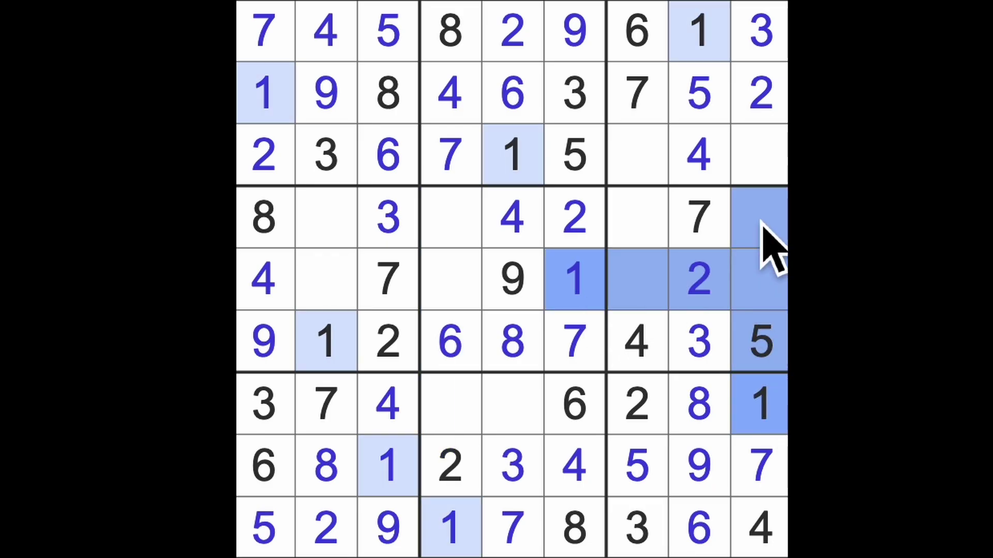
click(636, 218)
text(1)
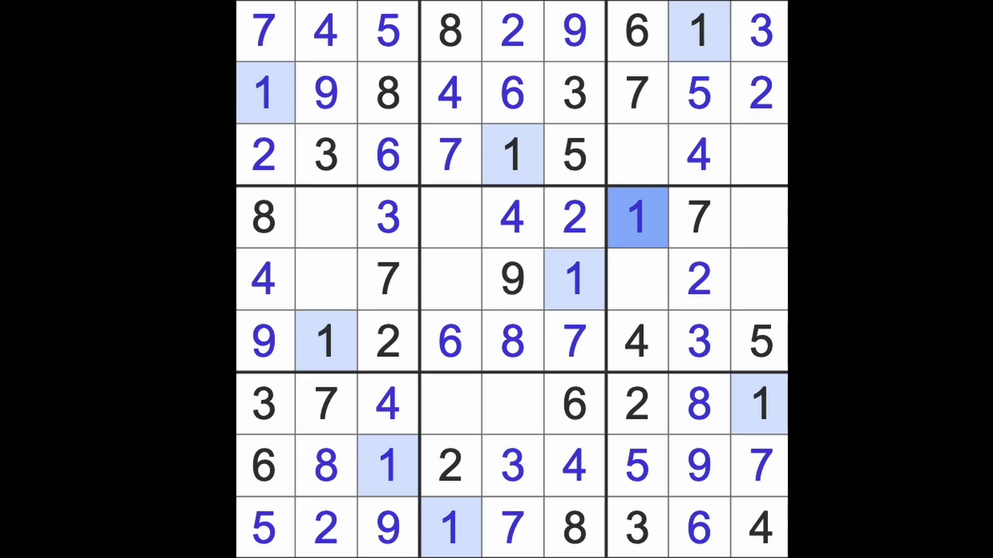
Step: Enter 5 at r7c5 and 9s at r7c4, r4c9 and r3c7
click(524, 407)
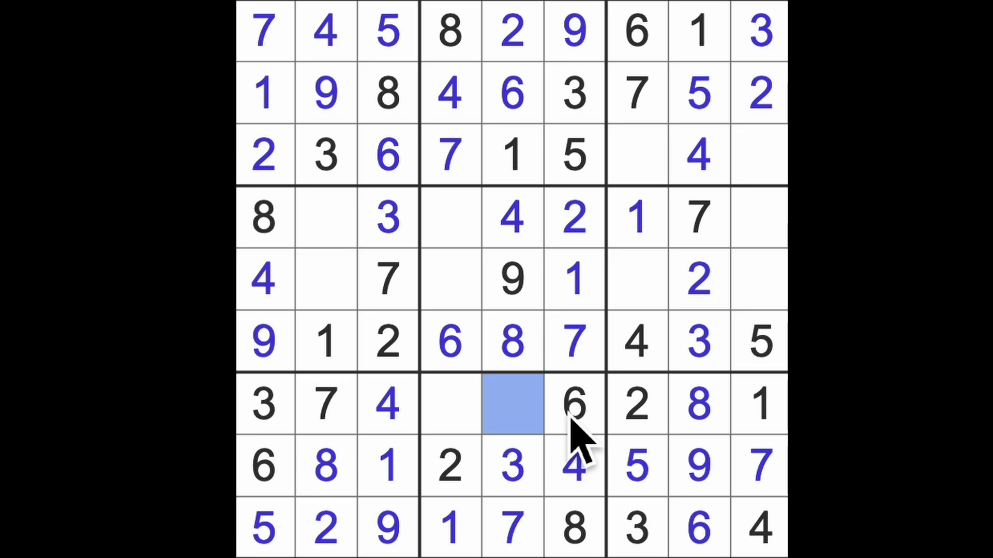
text(5)
click(459, 423)
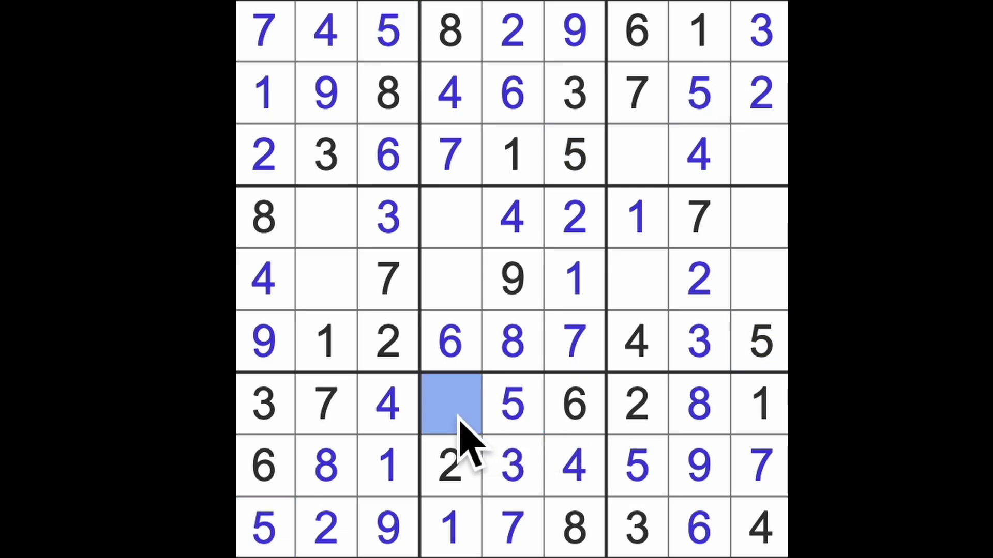
text(9)
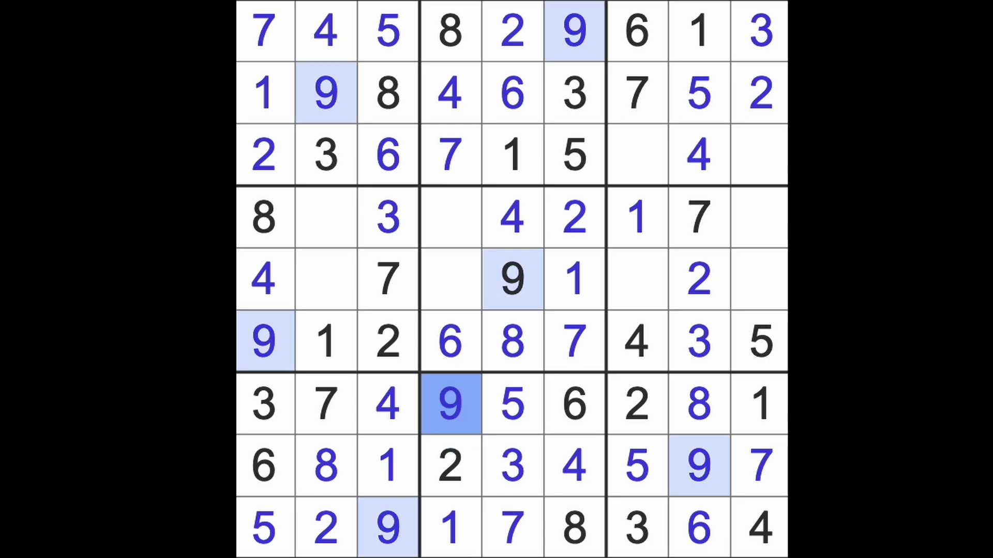
click(512, 277)
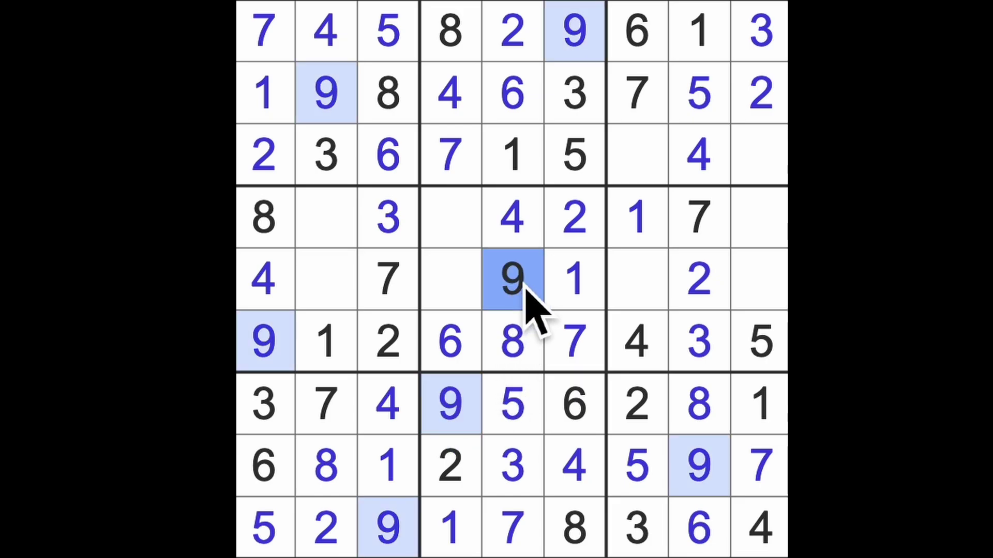
click(758, 221)
text(9)
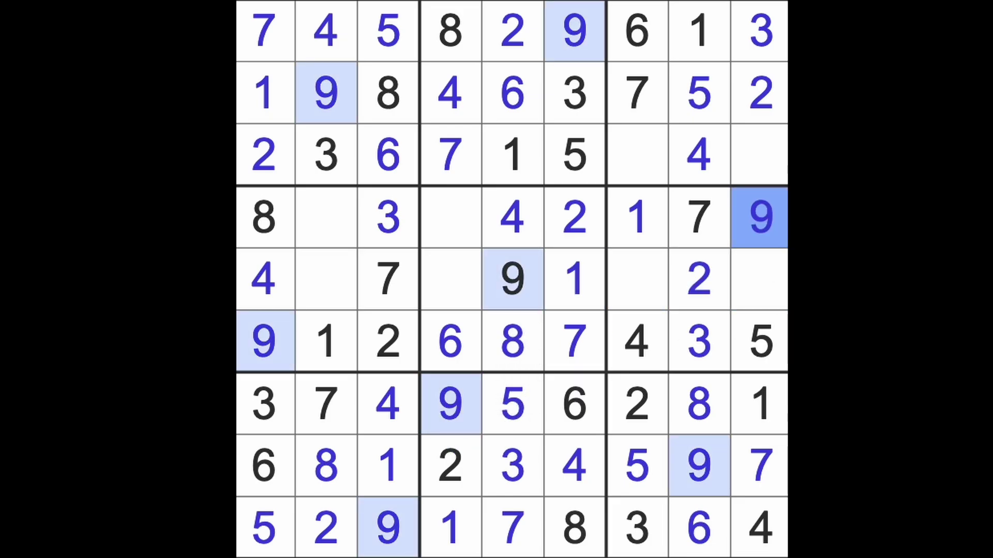
click(759, 156)
click(638, 155)
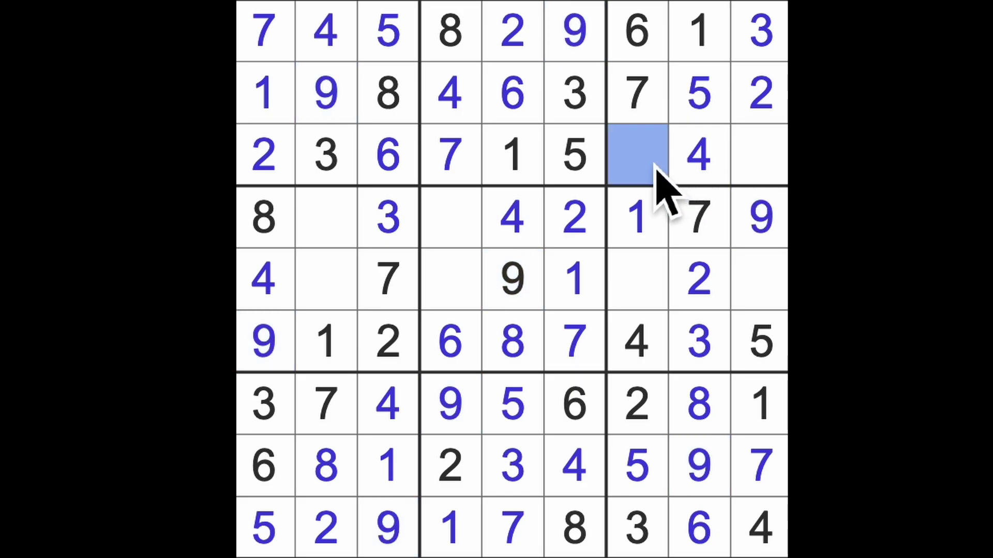
text(9)
Step: Fill the last gaps in rows 3–5 with 8s, 6s and a 5, ending on the final centre cell
click(759, 155)
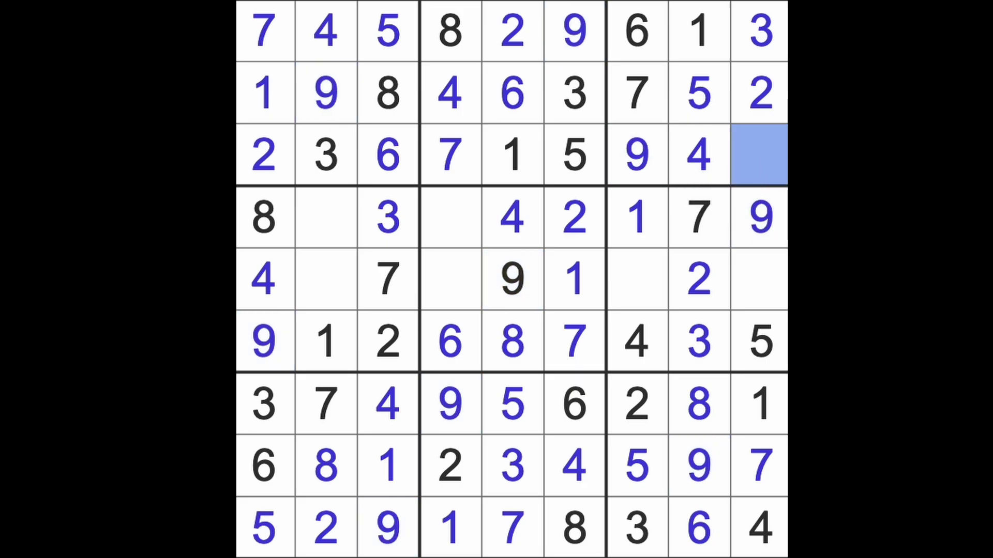
text(8)
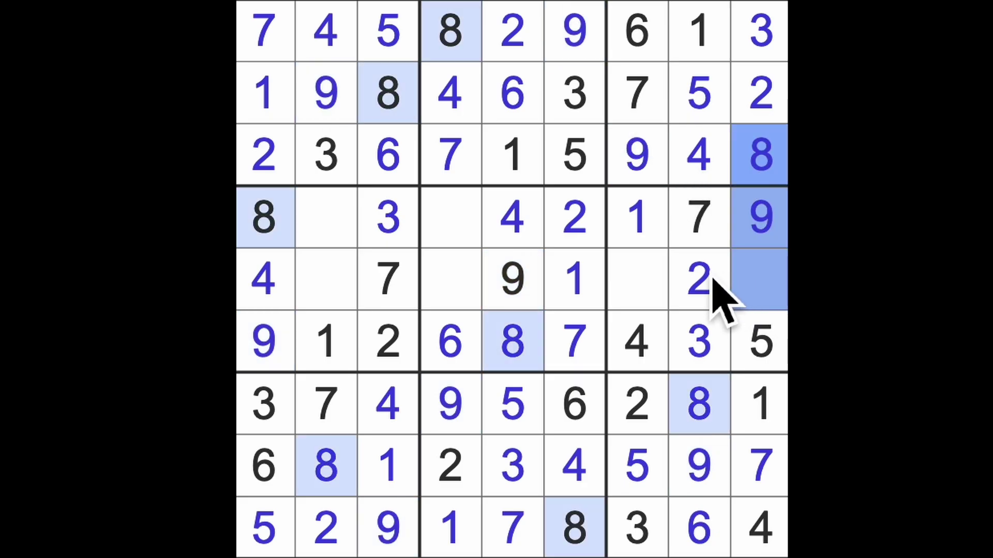
click(638, 279)
text(8)
click(759, 280)
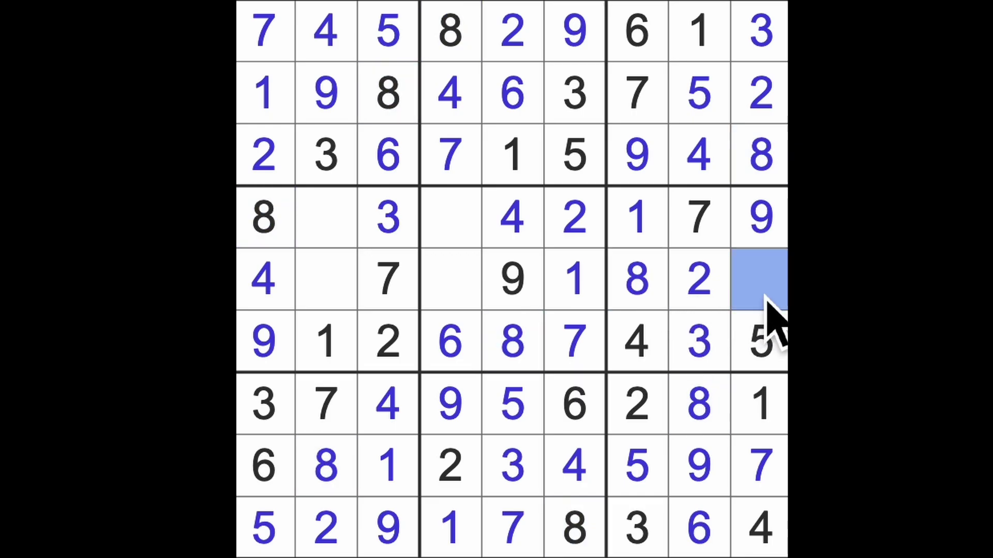
text(6)
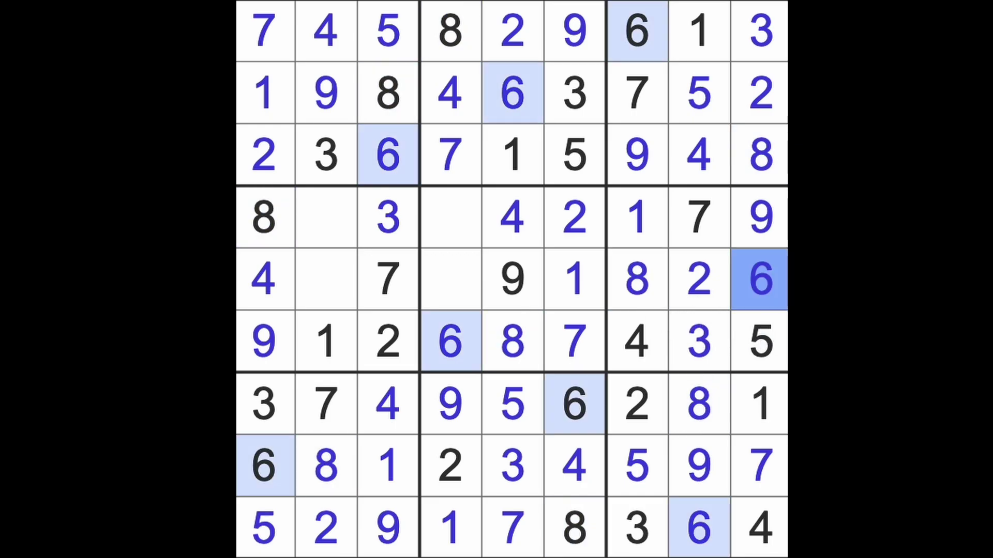
click(388, 279)
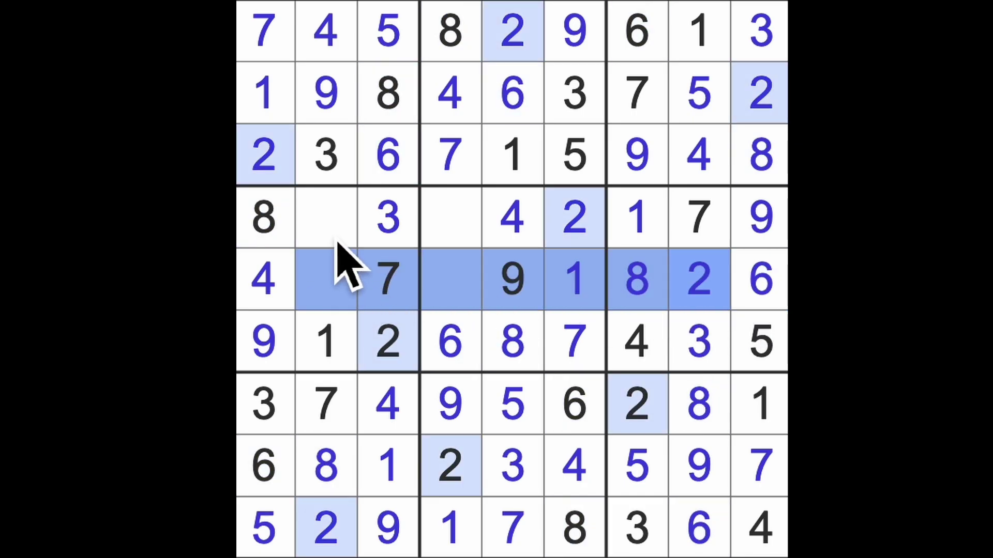
click(326, 221)
text(6)
click(334, 292)
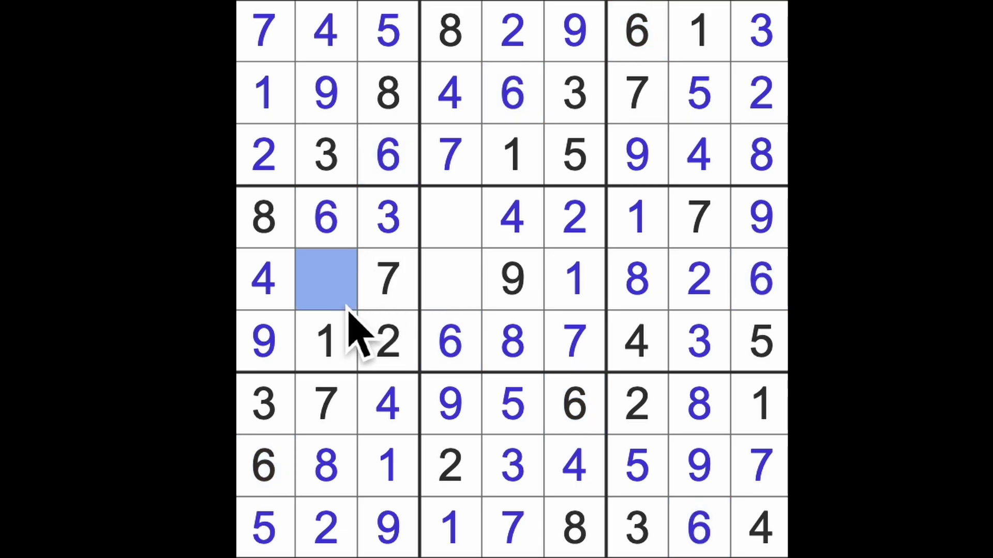
click(454, 225)
text(5)
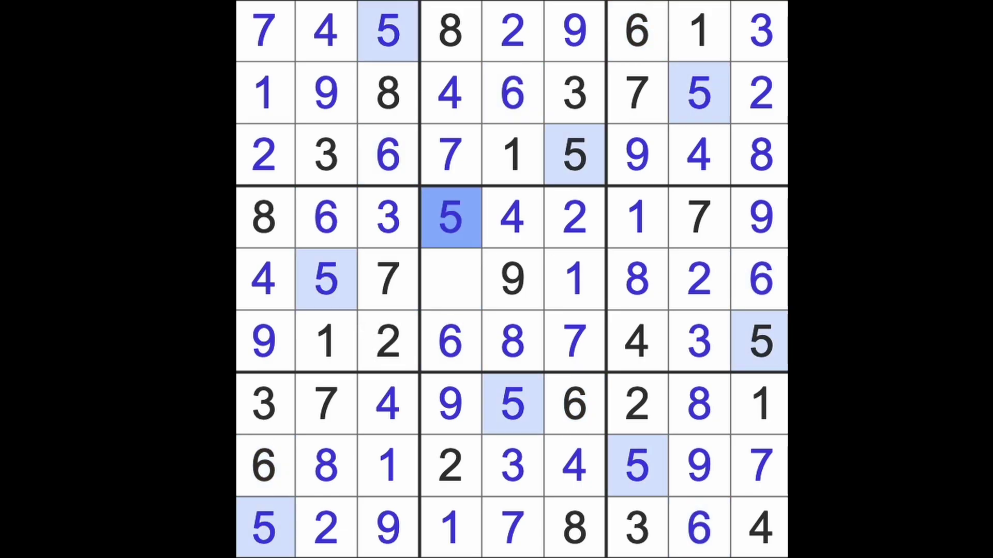
click(462, 299)
text(3)
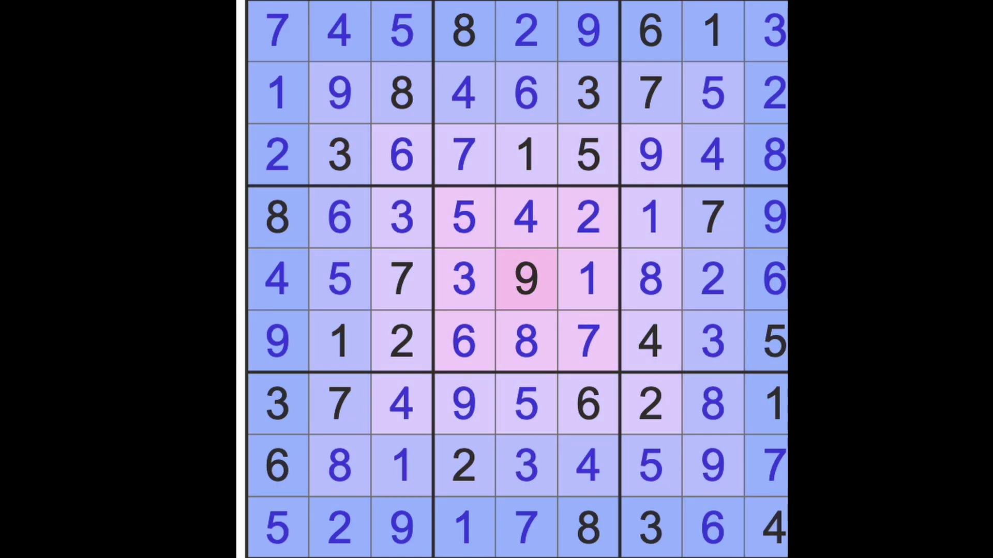